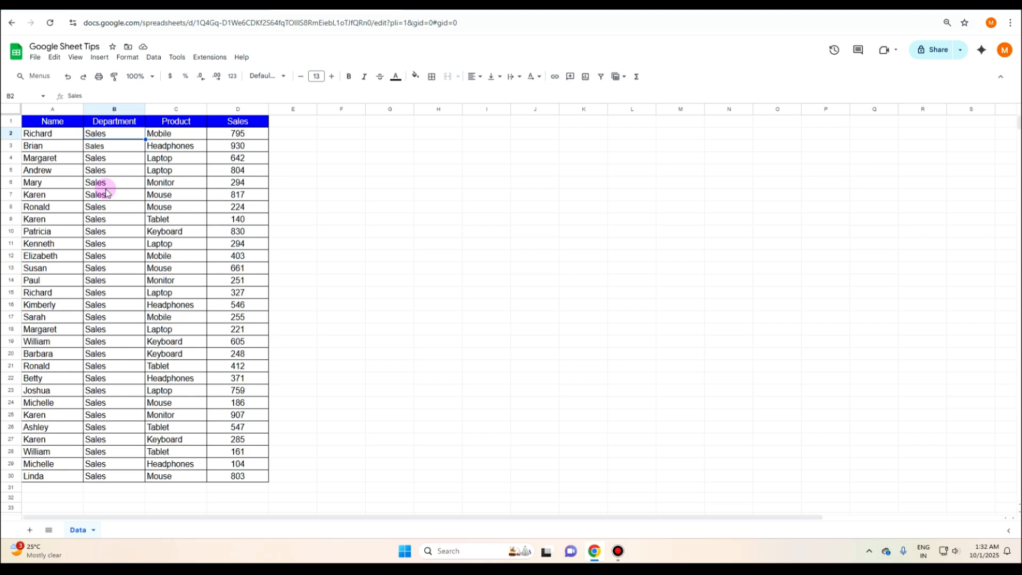
Add a slicer for data range A1:D30 beside the table and set it to filter the Product column
{"action": "left_click", "coordinate": [151, 60]}
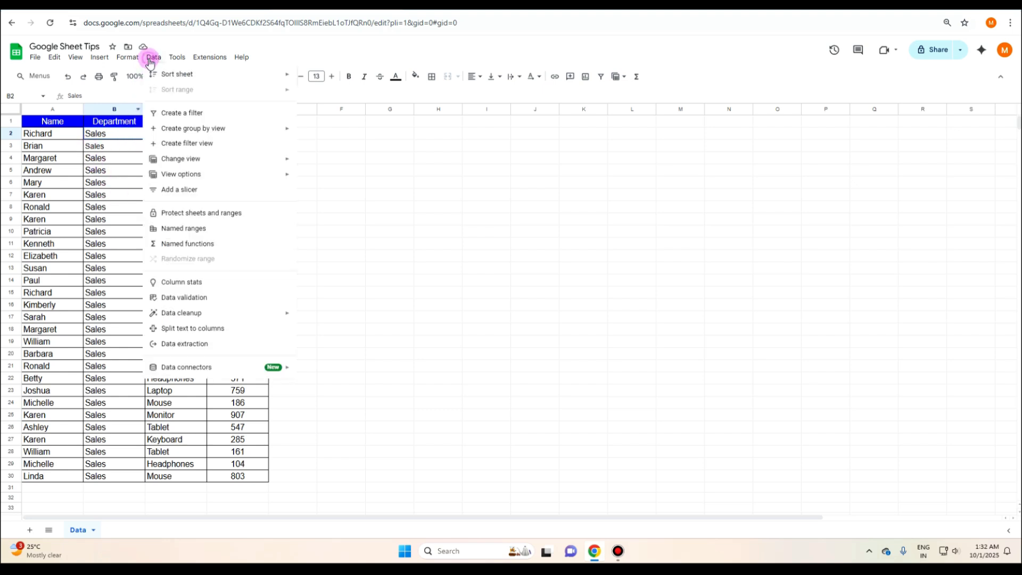
{"action": "left_click", "coordinate": [183, 191]}
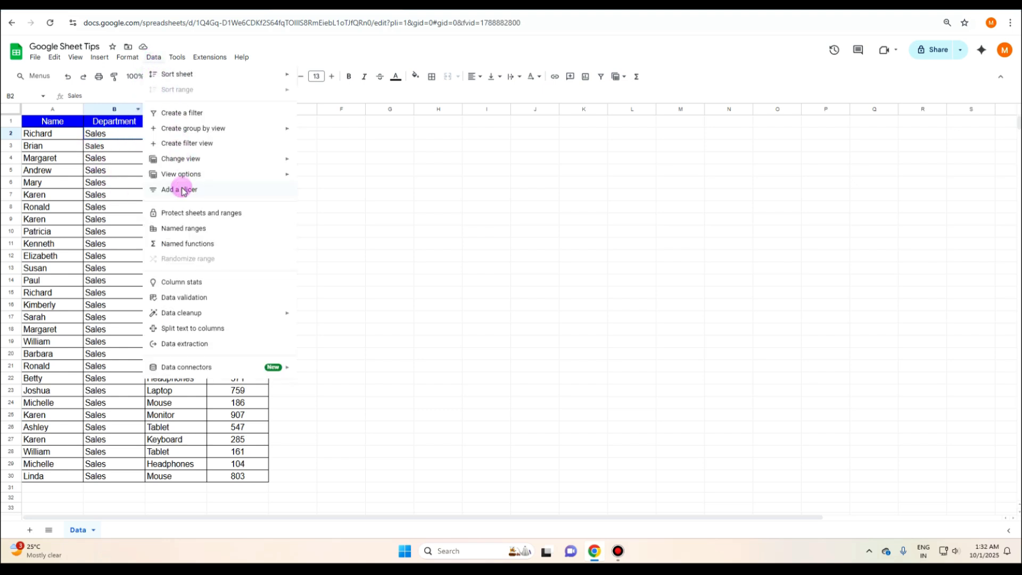
{"action": "left_click_drag", "start_coordinate": [452, 304], "coordinate": [447, 136]}
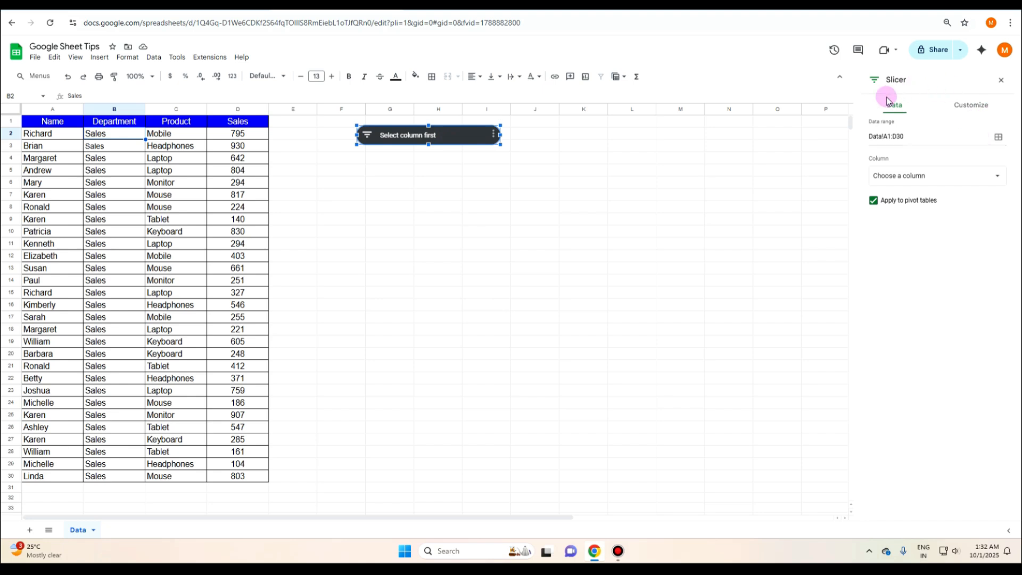
{"action": "left_click", "coordinate": [925, 138]}
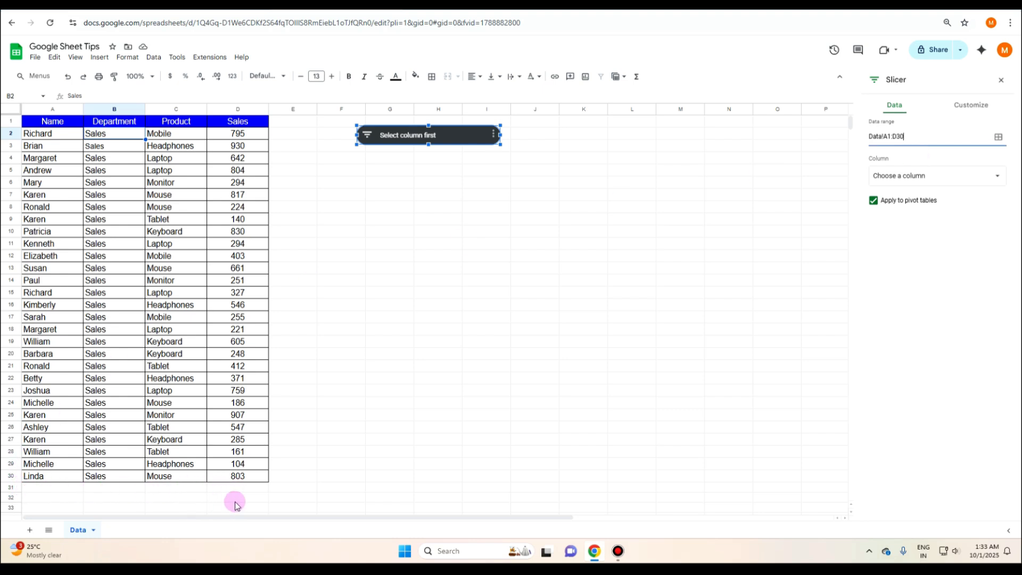
{"action": "left_click", "coordinate": [929, 175]}
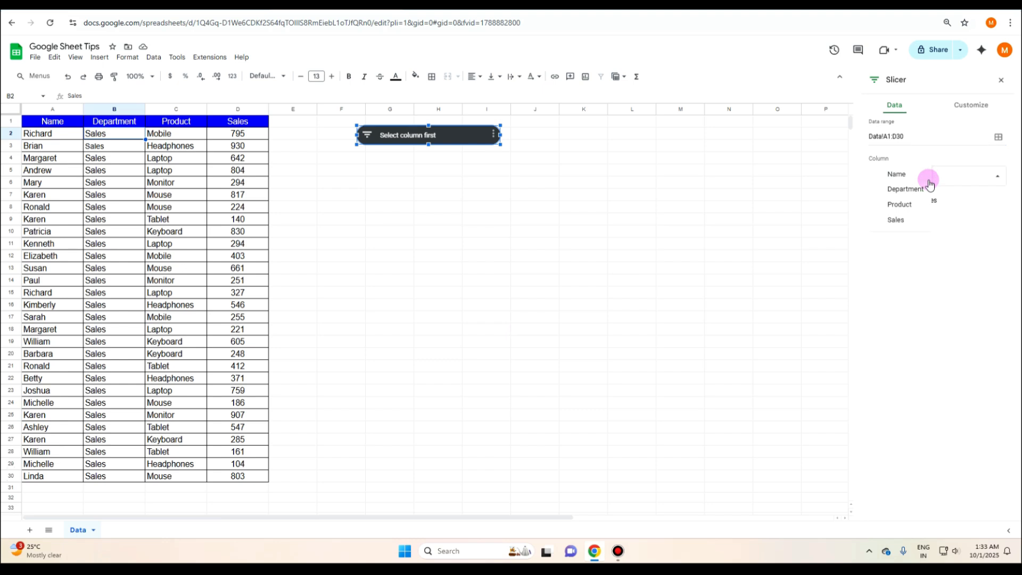
{"action": "left_click", "coordinate": [905, 205]}
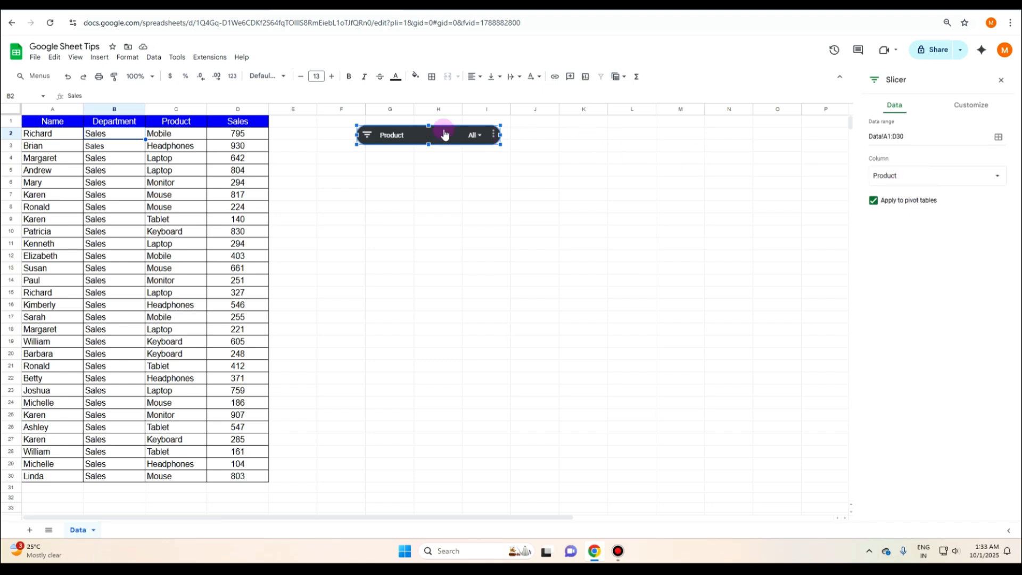
Filter the table with the Product slicer to show only Monitor
{"action": "left_click", "coordinate": [475, 137]}
{"action": "left_click", "coordinate": [411, 176]}
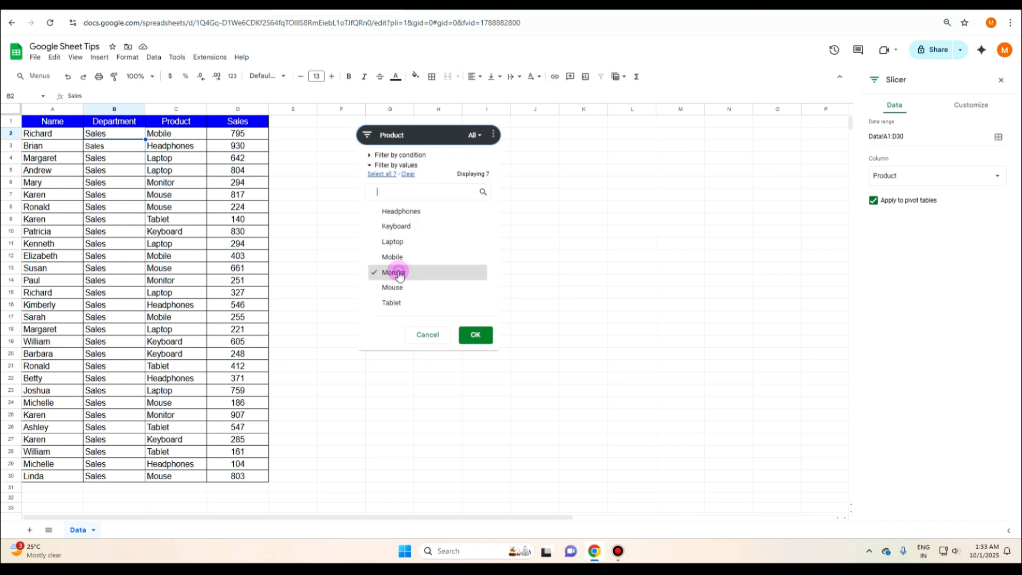
{"action": "left_click", "coordinate": [474, 334]}
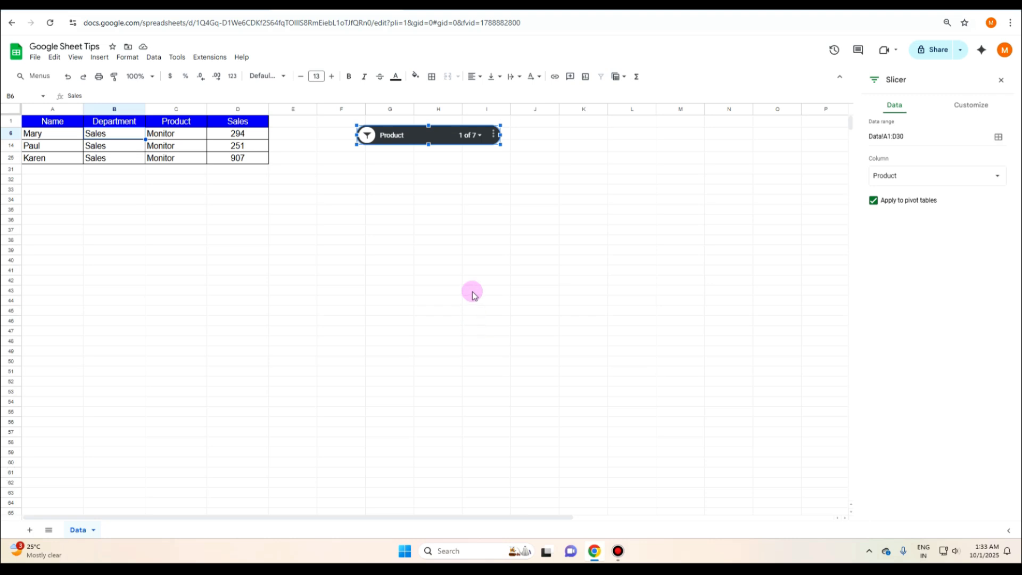
Reselect all product values in the Product slicer to show every row
{"action": "left_click", "coordinate": [469, 135]}
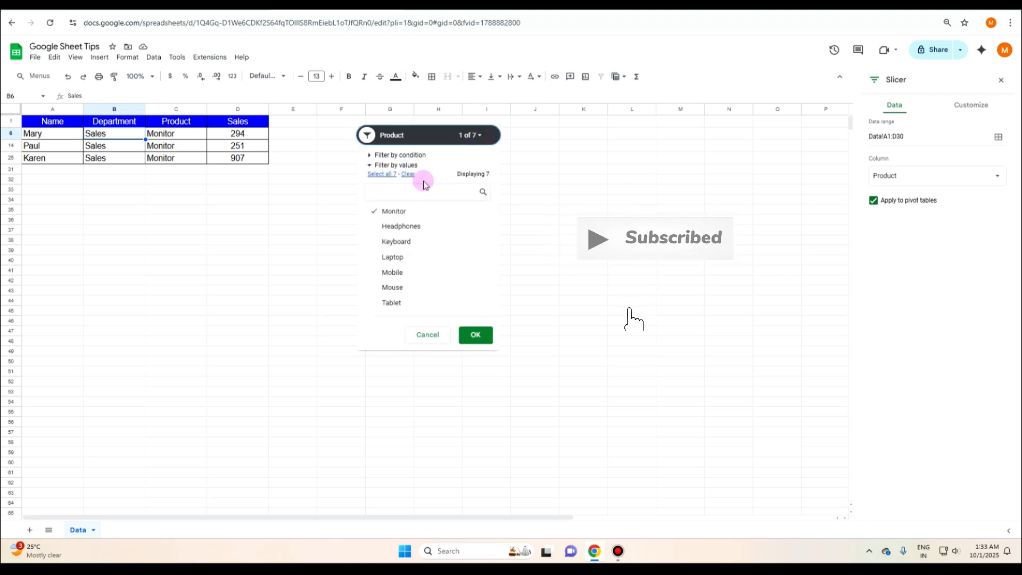
{"action": "left_click", "coordinate": [403, 176]}
{"action": "left_click", "coordinate": [381, 174]}
{"action": "left_click", "coordinate": [475, 334]}
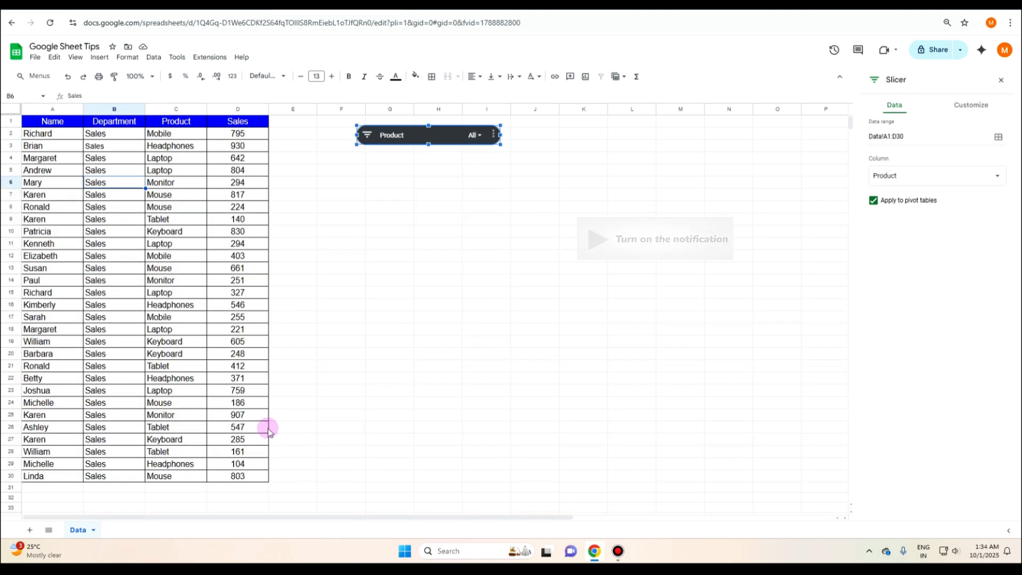
Change the slicer's title to Item
{"action": "left_click", "coordinate": [971, 106]}
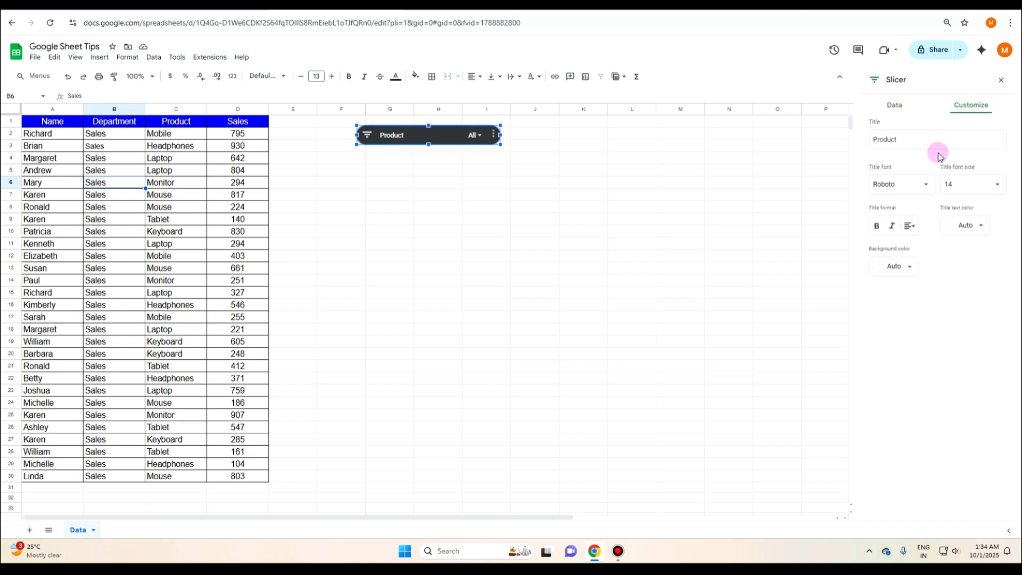
{"action": "left_click_drag", "start_coordinate": [915, 139], "coordinate": [871, 139]}
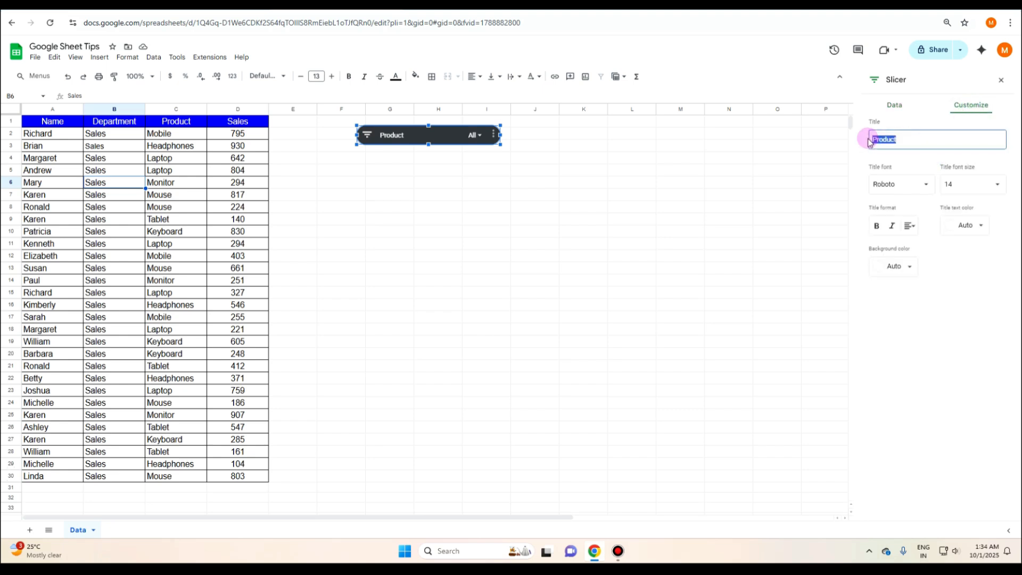
{"action": "key", "text": "BackSpace"}
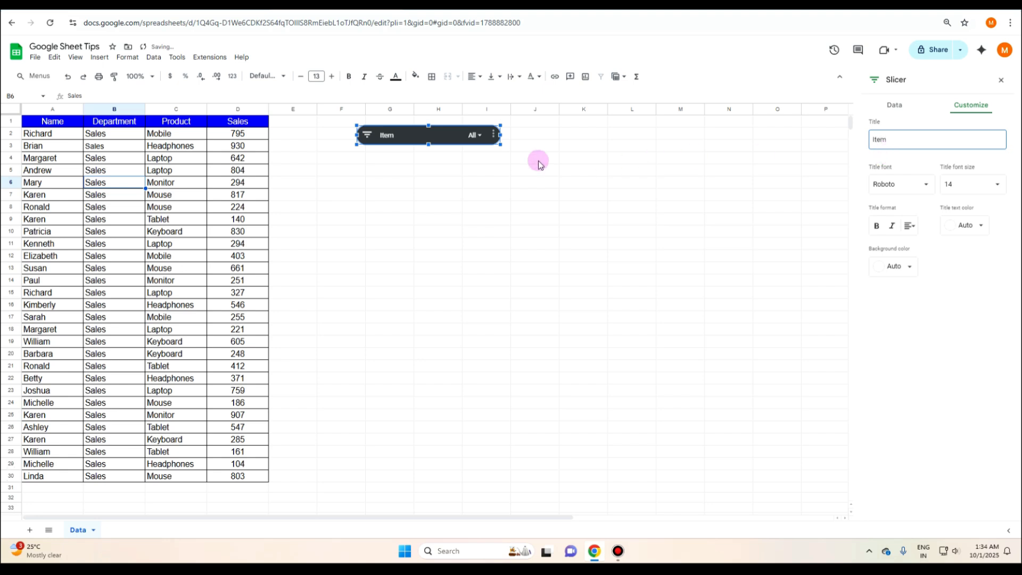
Format the slicer title in Comfortaa, size 18, bold and italic
{"action": "left_click", "coordinate": [917, 190]}
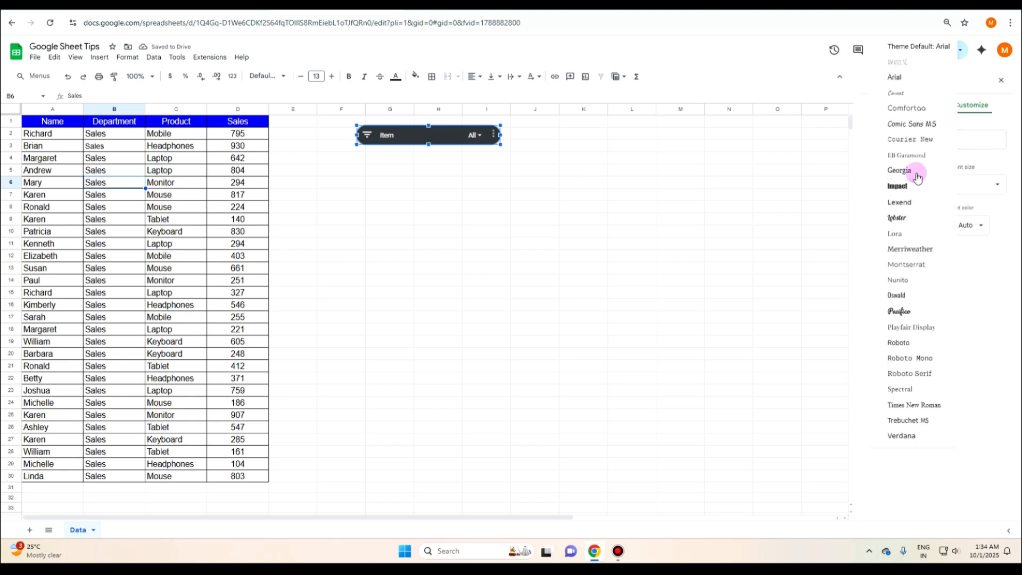
{"action": "left_click", "coordinate": [909, 113]}
{"action": "left_click", "coordinate": [949, 189]}
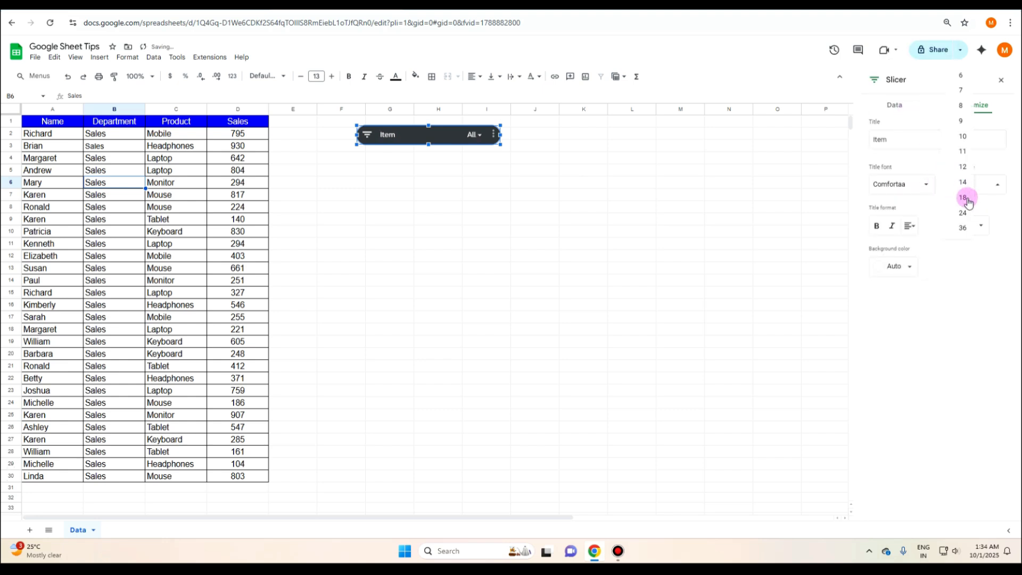
{"action": "left_click", "coordinate": [965, 198]}
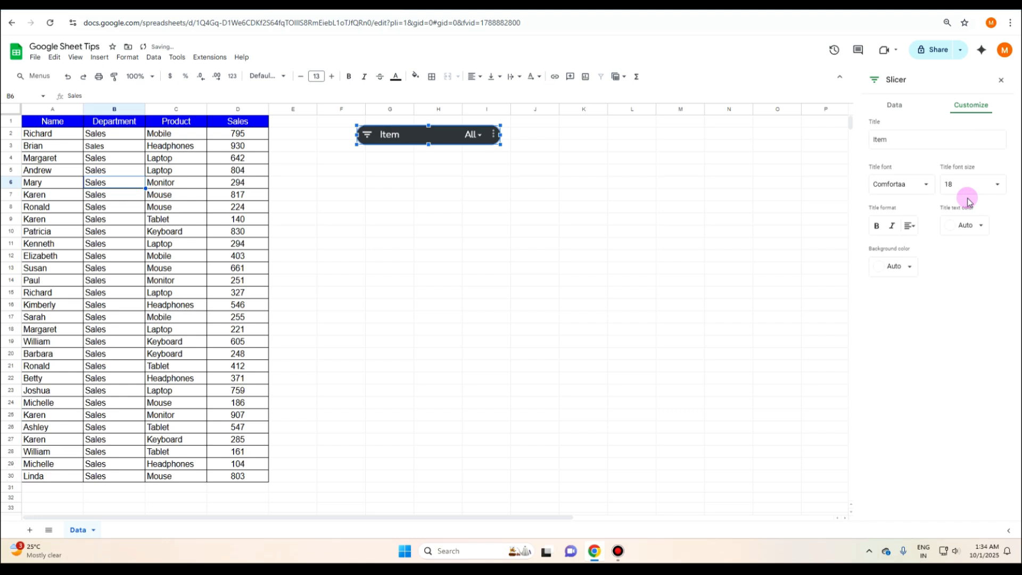
{"action": "left_click", "coordinate": [876, 226]}
{"action": "left_click", "coordinate": [893, 229]}
Set the slicer's title text color to blue and its background color to dark magenta
{"action": "left_click", "coordinate": [981, 225]}
{"action": "left_click", "coordinate": [959, 272]}
{"action": "left_click", "coordinate": [911, 267]}
{"action": "left_click", "coordinate": [945, 305]}
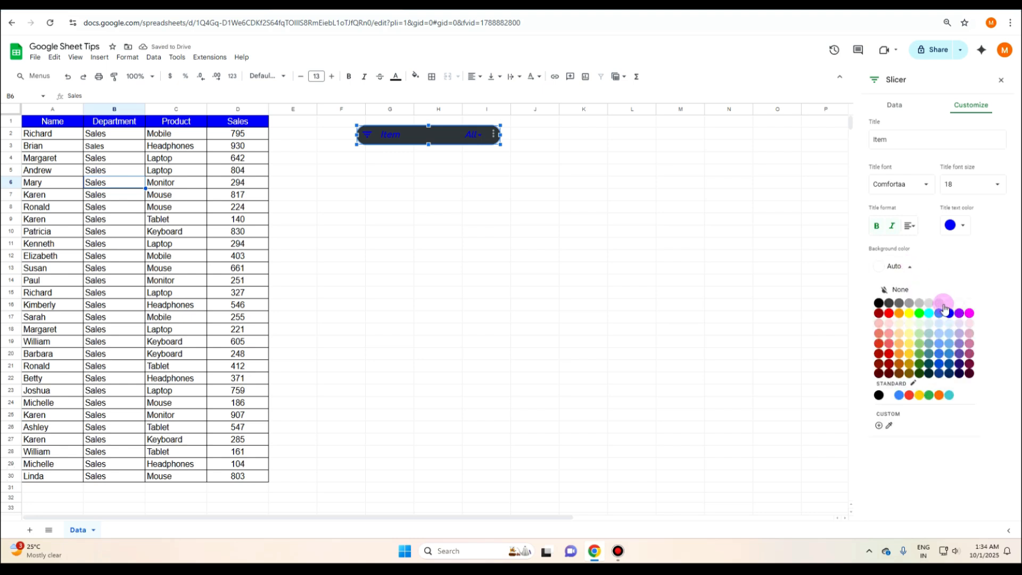
{"action": "left_click", "coordinate": [969, 354]}
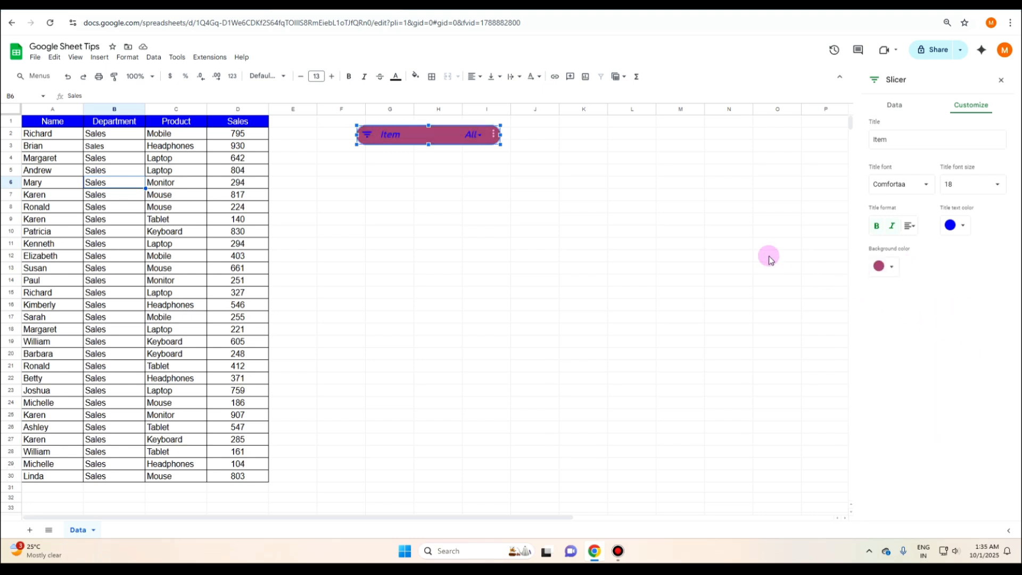
Filter the table with the Item slicer to show only Keyboard
{"action": "left_click", "coordinate": [481, 136]}
{"action": "left_click", "coordinate": [408, 174]}
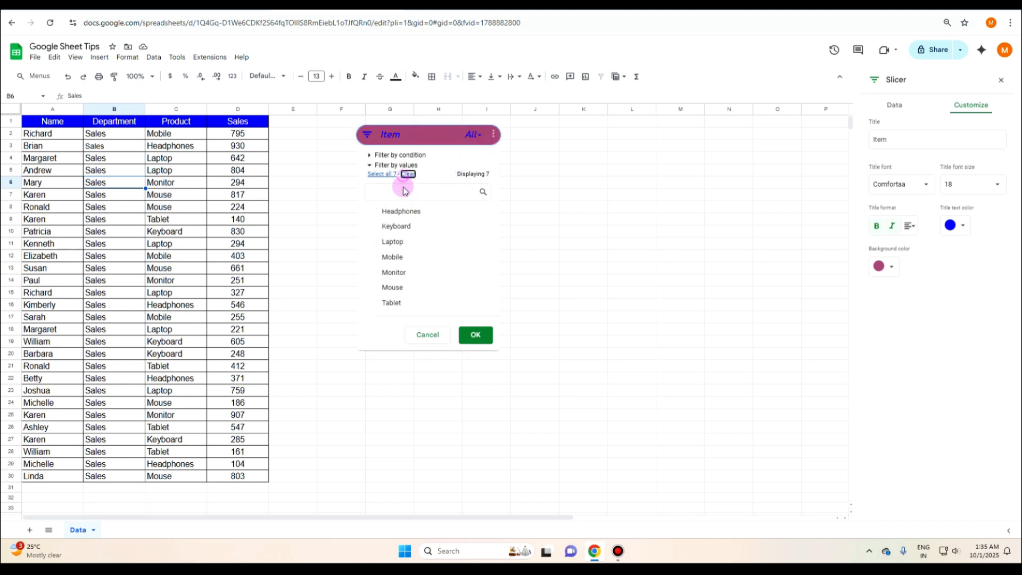
{"action": "left_click", "coordinate": [394, 226]}
{"action": "left_click", "coordinate": [488, 341]}
Switch the Item slicer's filter from Keyboard to Headphones only
{"action": "left_click", "coordinate": [482, 135]}
{"action": "left_click", "coordinate": [394, 227]}
{"action": "left_click", "coordinate": [394, 211]}
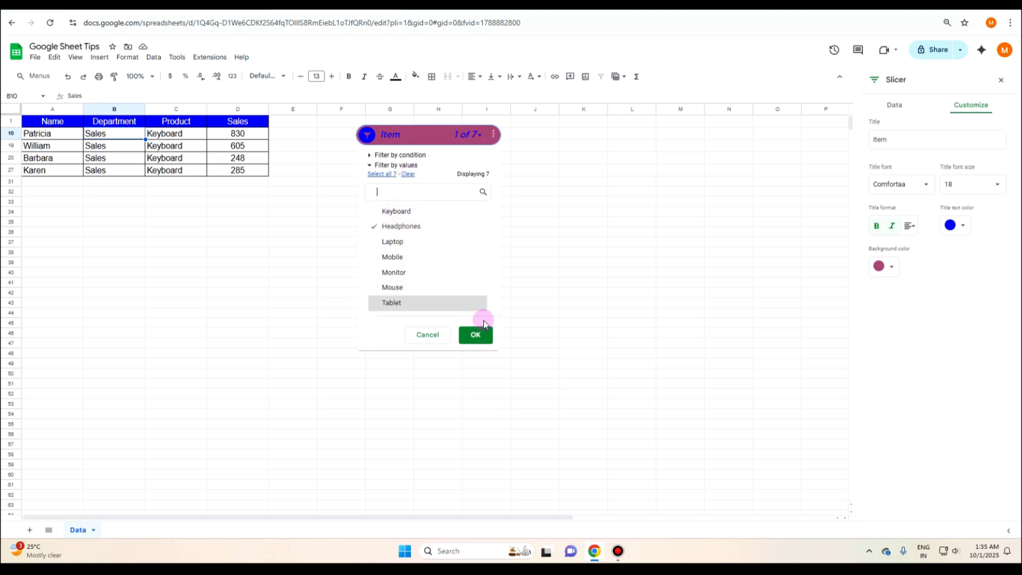
{"action": "left_click", "coordinate": [477, 333]}
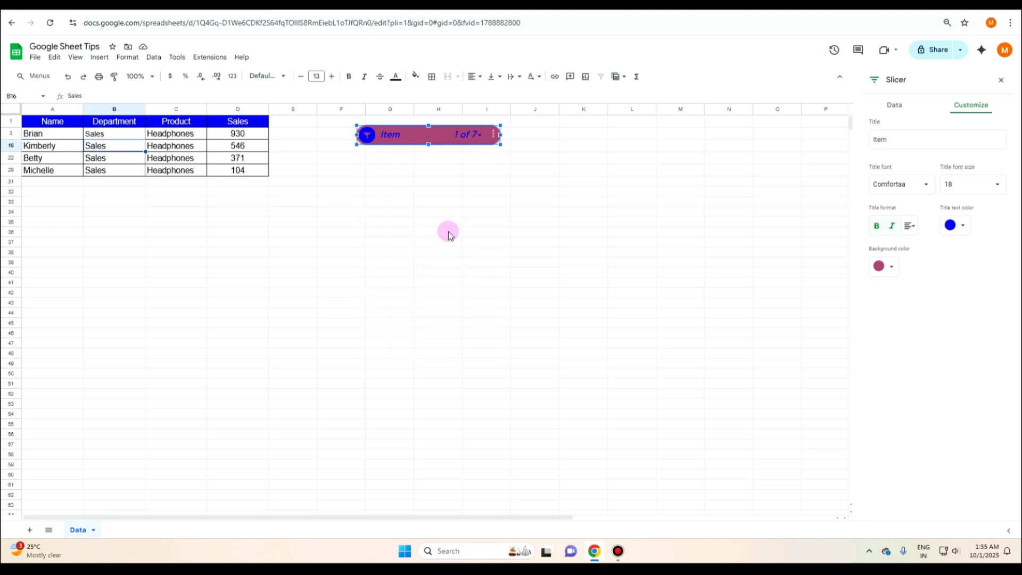
Select all values in the Item slicer to remove the Headphones filter
{"action": "left_click", "coordinate": [474, 141]}
{"action": "left_click", "coordinate": [382, 175]}
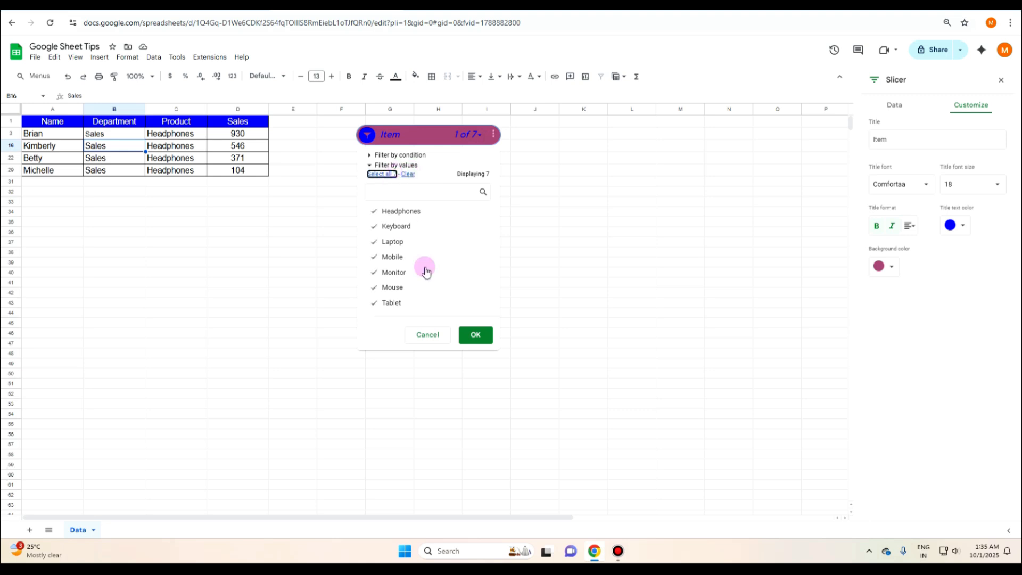
{"action": "left_click", "coordinate": [472, 334]}
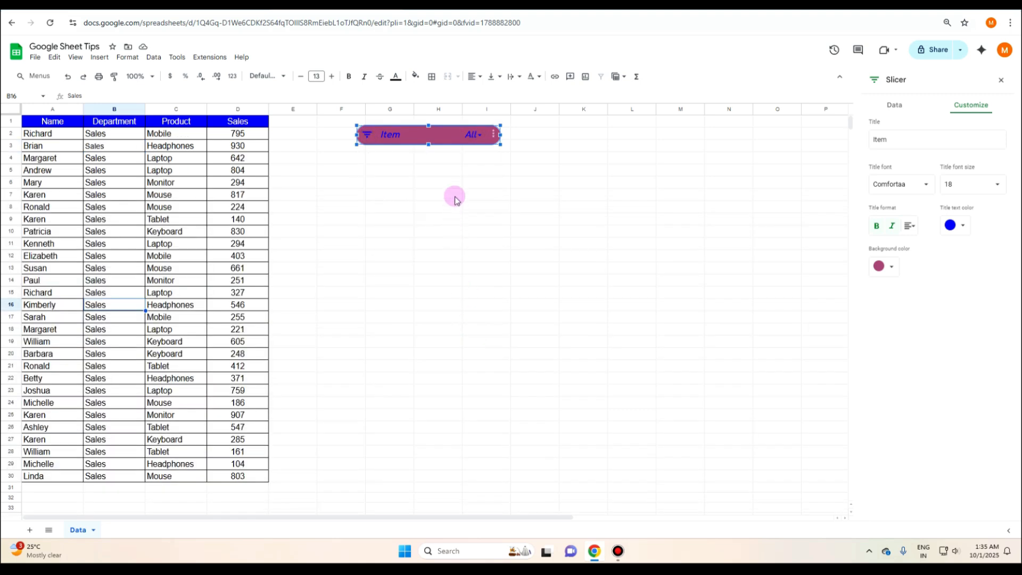
Filter the table with the Item slicer to show only Mouse
{"action": "left_click", "coordinate": [481, 137]}
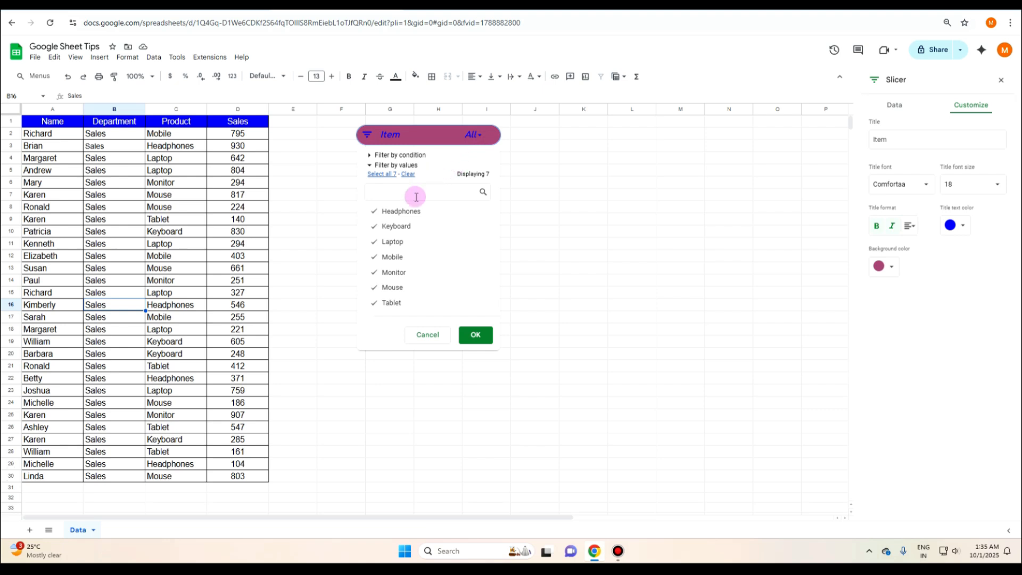
{"action": "left_click", "coordinate": [409, 174]}
{"action": "left_click", "coordinate": [402, 290]}
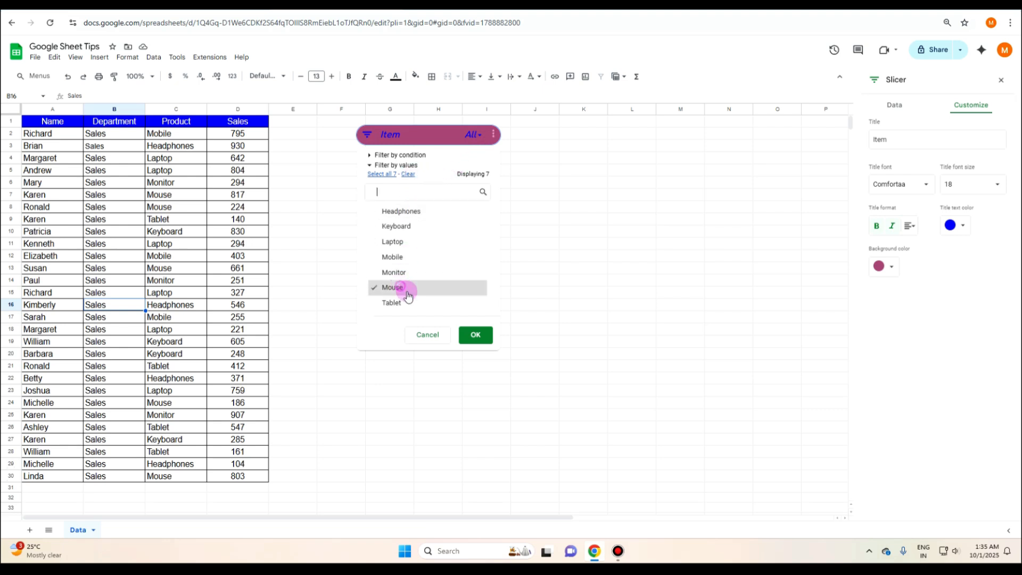
{"action": "left_click", "coordinate": [474, 335]}
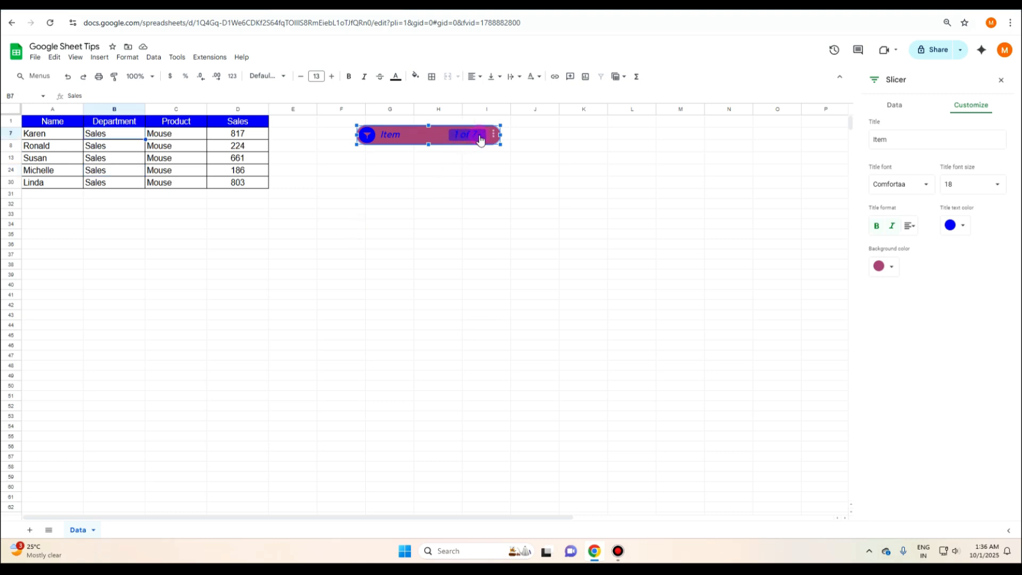
Select all values in the Item slicer to remove the Mouse filter
{"action": "left_click", "coordinate": [481, 139]}
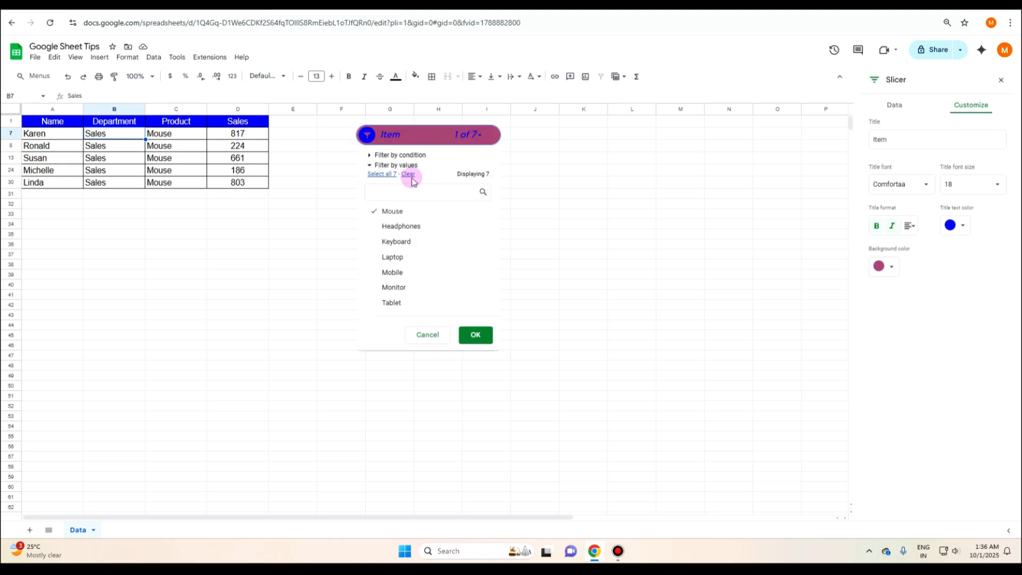
{"action": "left_click", "coordinate": [407, 174]}
{"action": "left_click", "coordinate": [383, 174]}
{"action": "left_click", "coordinate": [476, 336]}
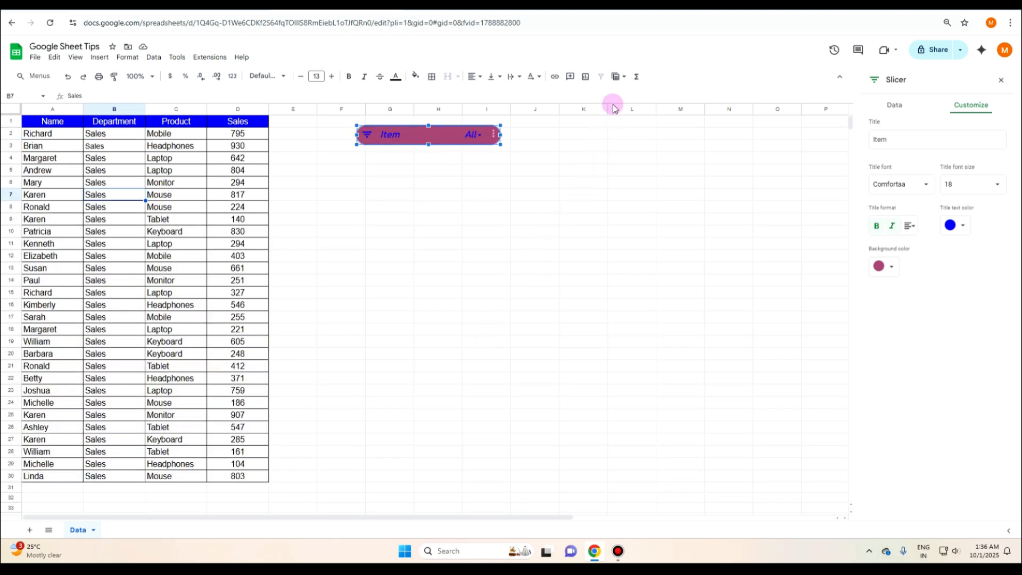
Filter the Product column to Headphones only in a new filter view, and close the view without saving it
{"action": "left_click", "coordinate": [617, 76]}
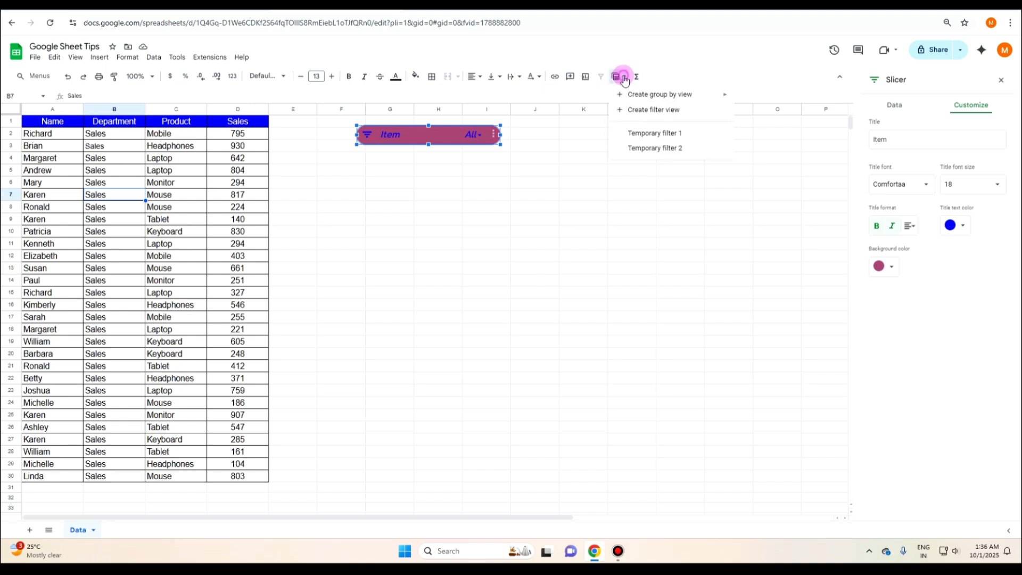
{"action": "left_click", "coordinate": [642, 111]}
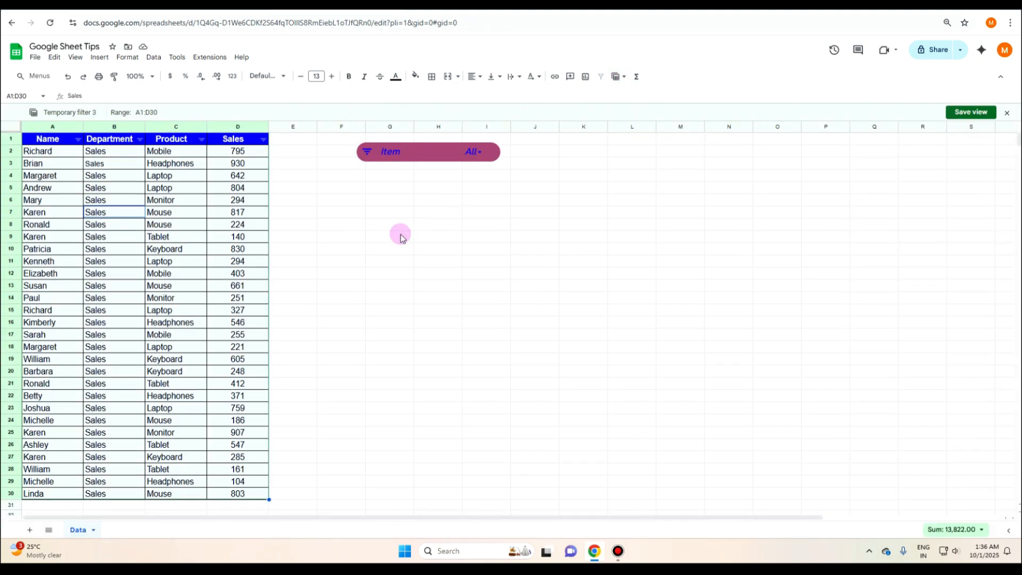
{"action": "left_click", "coordinate": [202, 139]}
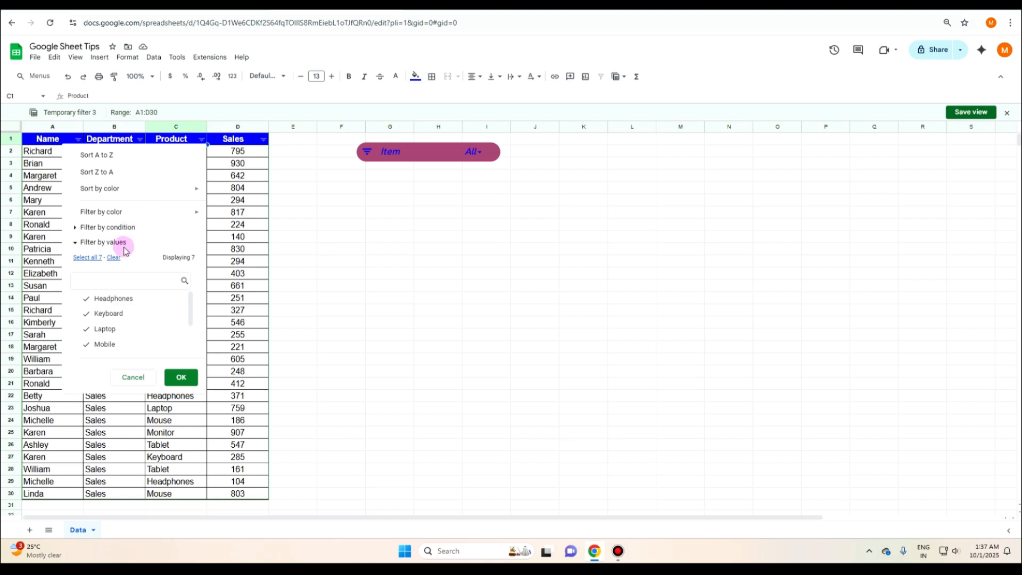
{"action": "left_click", "coordinate": [112, 258]}
{"action": "left_click", "coordinate": [108, 298]}
{"action": "left_click", "coordinate": [178, 376]}
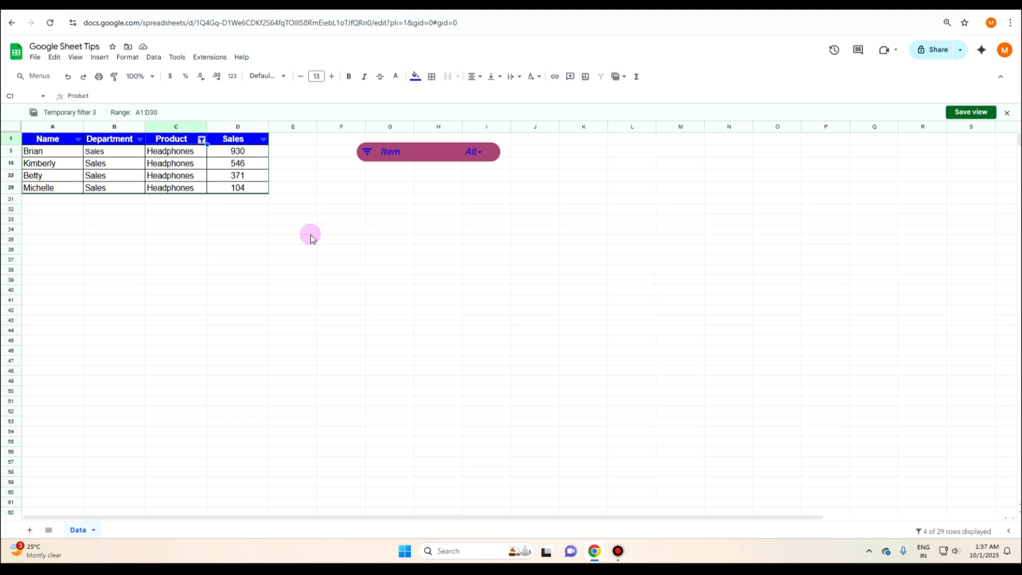
{"action": "left_click", "coordinate": [1007, 113]}
{"action": "left_click", "coordinate": [557, 317]}
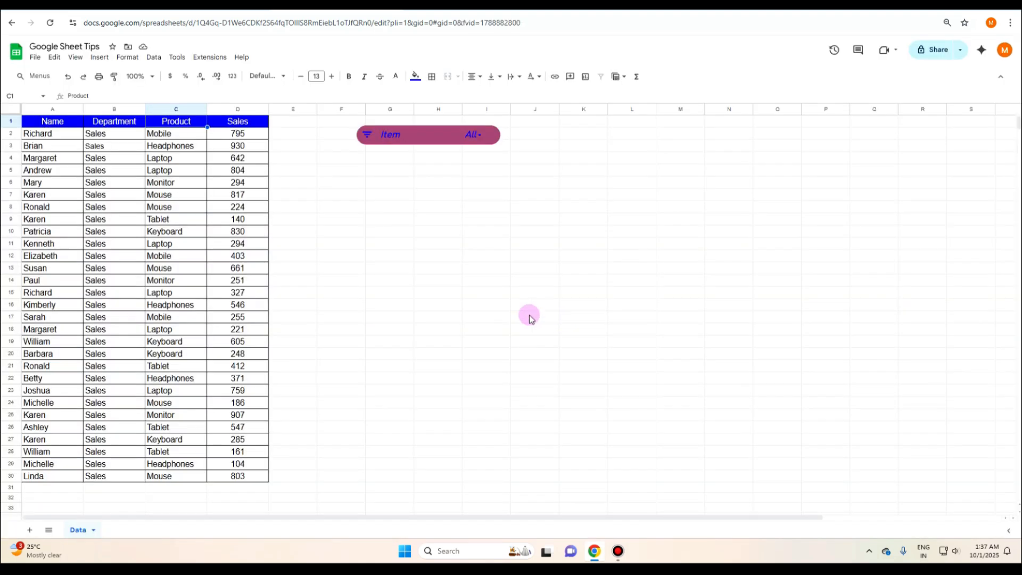
Enter the column header Target in cell E1
{"action": "left_click", "coordinate": [293, 121]}
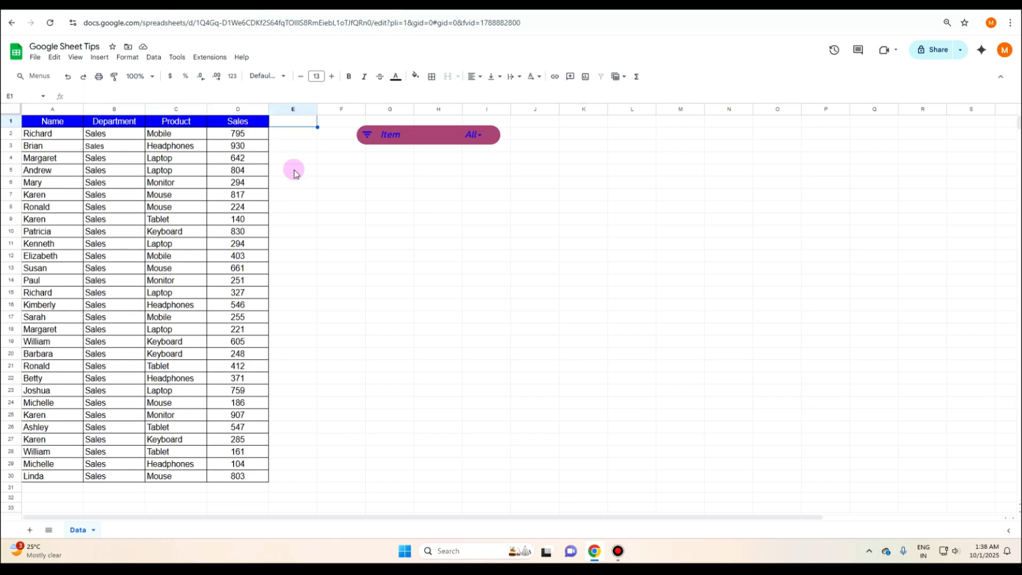
{"action": "type", "text": "Target"}
{"action": "key", "text": "Return"}
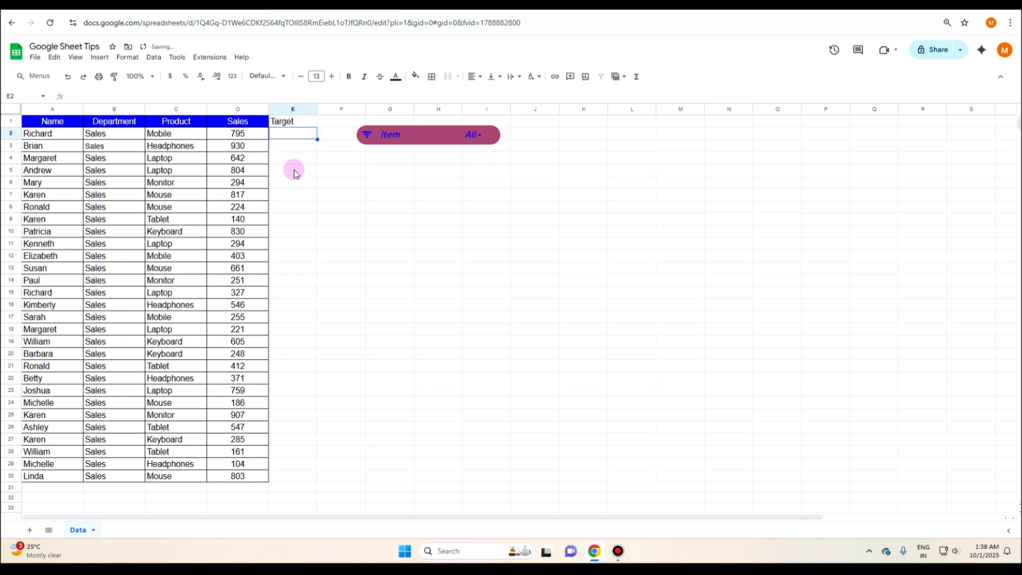
Add a data validation rule with the Dropdown criteria to the Target cells E2:E30
{"action": "left_click_drag", "start_coordinate": [295, 134], "coordinate": [292, 474]}
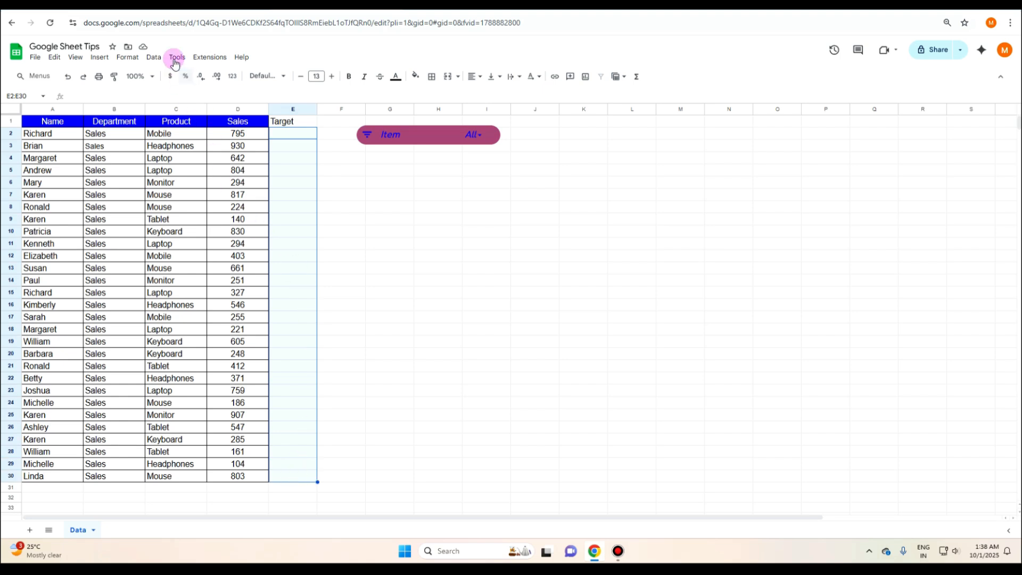
{"action": "left_click", "coordinate": [155, 58]}
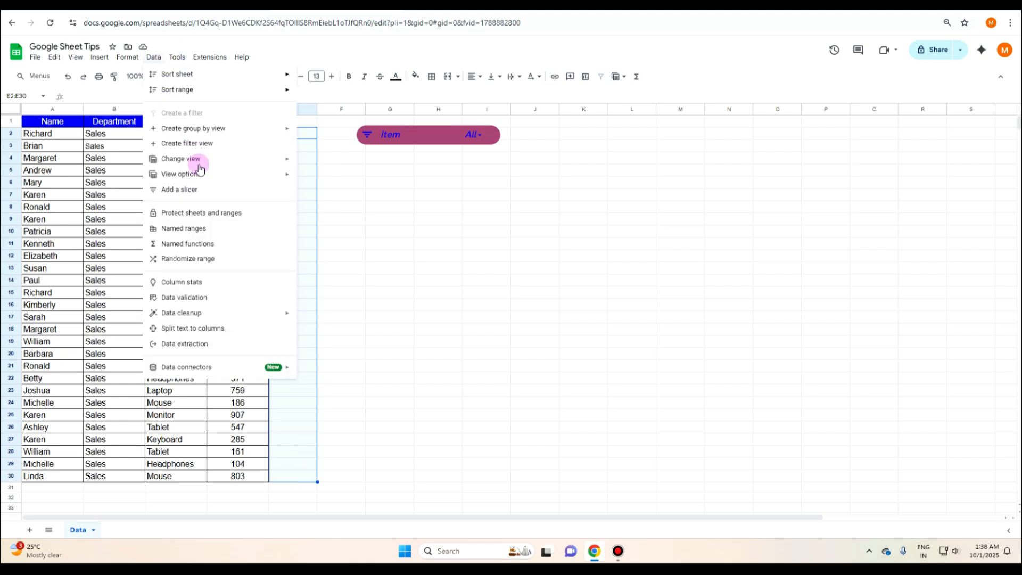
{"action": "left_click", "coordinate": [206, 296]}
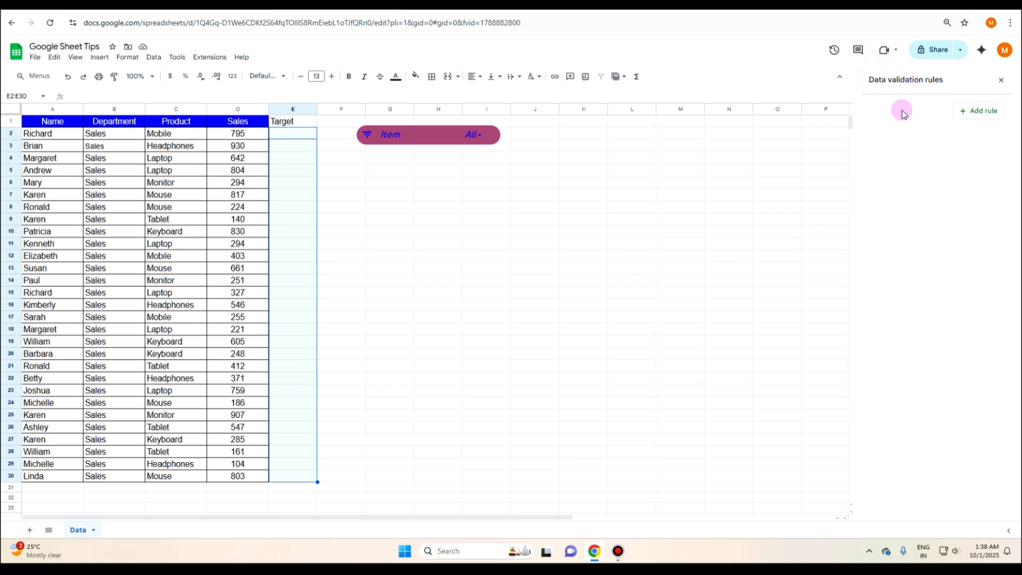
{"action": "left_click", "coordinate": [993, 118]}
{"action": "left_click", "coordinate": [941, 122]}
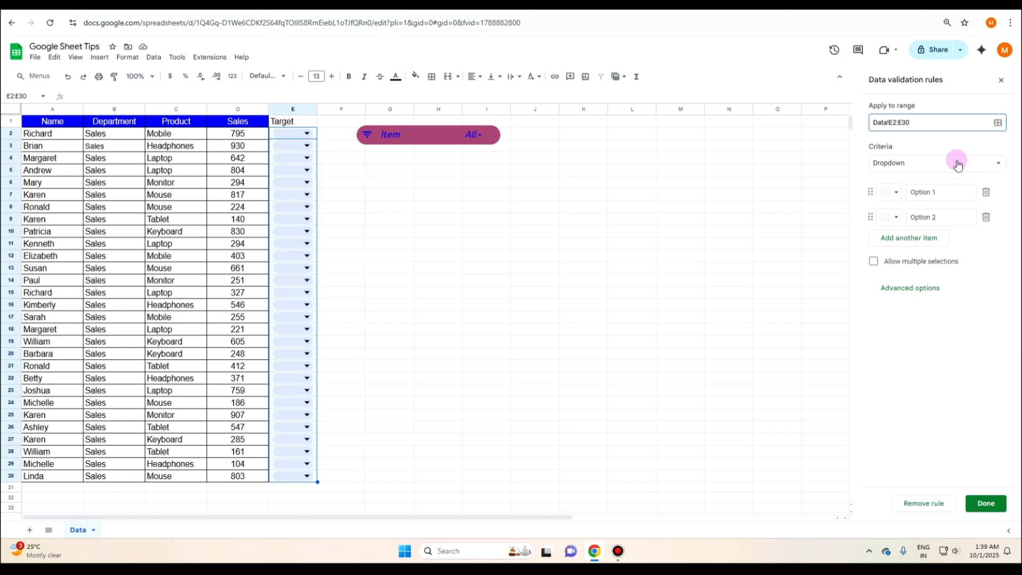
{"action": "left_click", "coordinate": [932, 164]}
{"action": "left_click", "coordinate": [917, 170]}
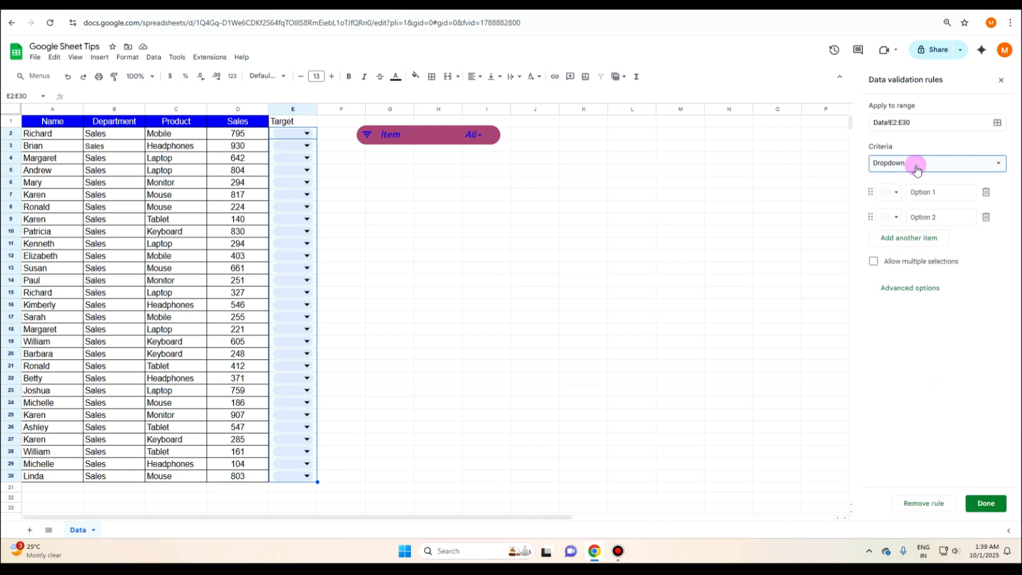
Name the two dropdown items Met and Not Met, and check the list in several Target cells
{"action": "left_click", "coordinate": [948, 192]}
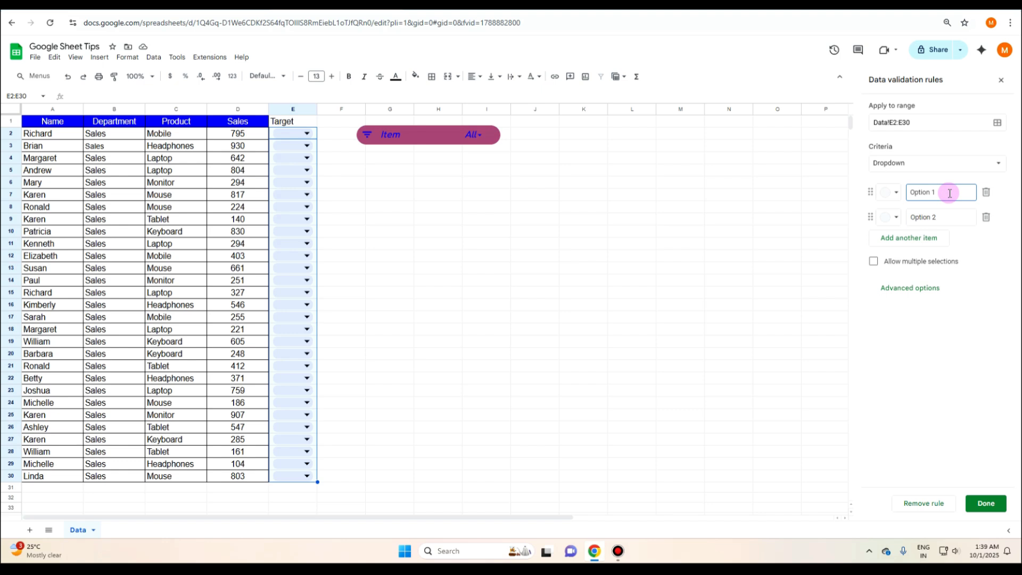
{"action": "left_click_drag", "start_coordinate": [950, 194], "coordinate": [910, 191]}
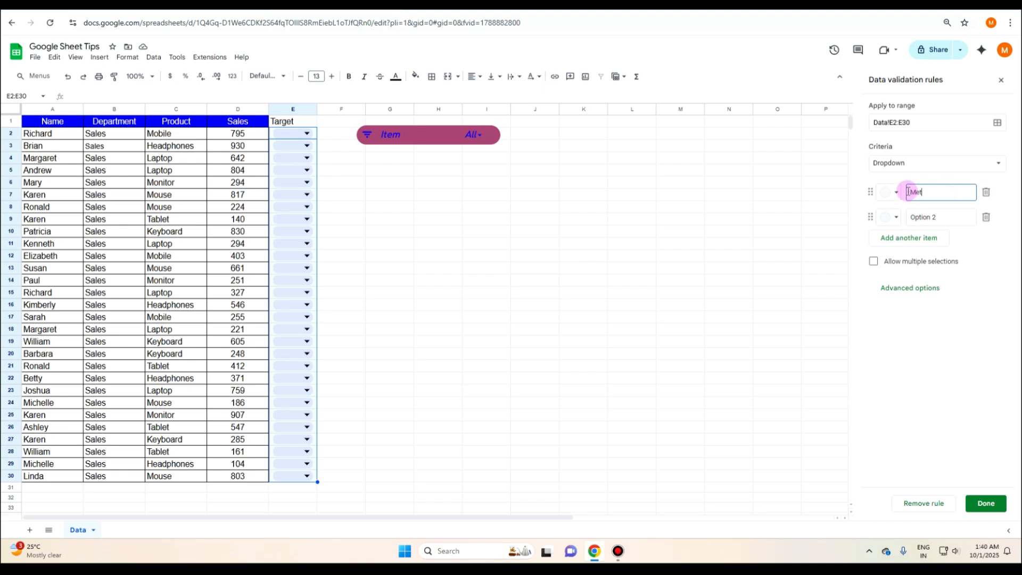
{"action": "type", "text": "Met"}
{"action": "left_click", "coordinate": [926, 217]}
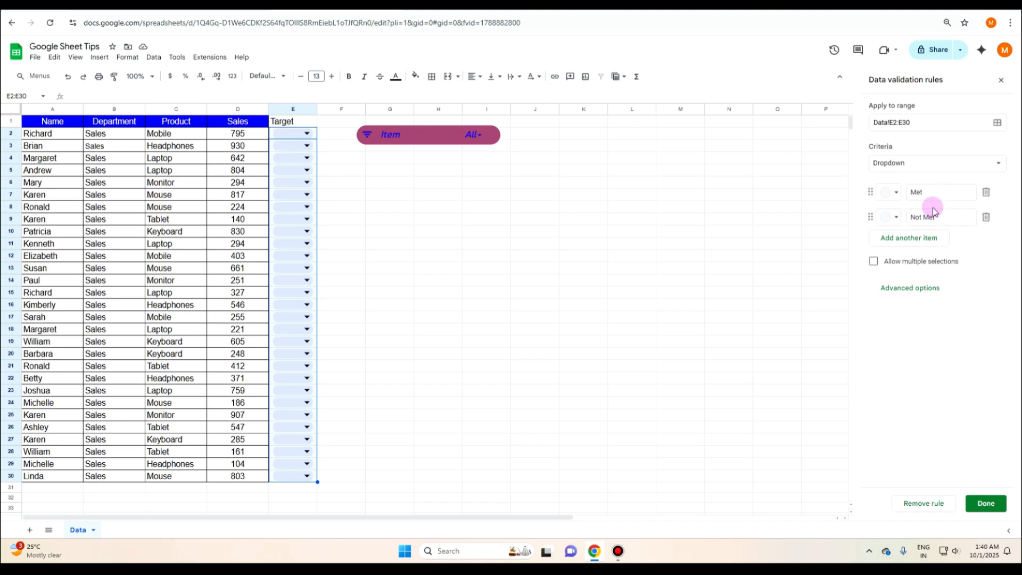
{"action": "left_click", "coordinate": [307, 195]}
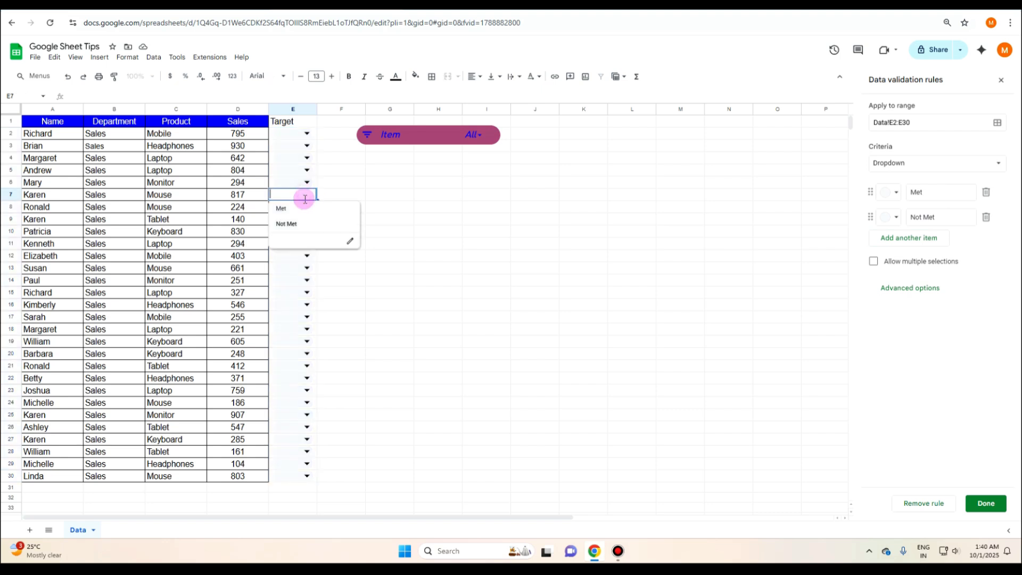
{"action": "left_click", "coordinate": [296, 268]}
{"action": "left_click", "coordinate": [303, 342]}
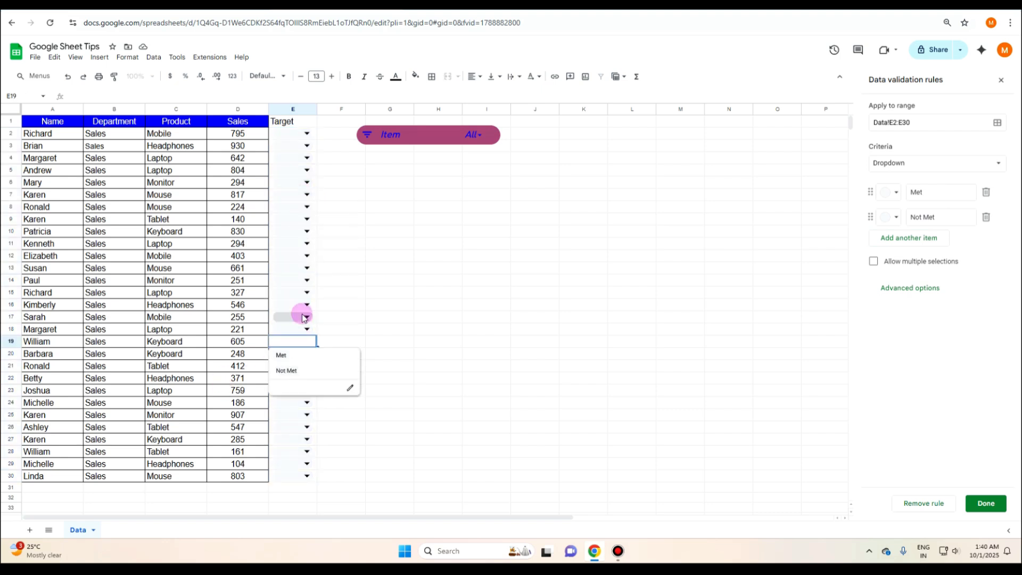
Colour the Met item light red and the Not Met item dark brown, and check the coloured list in the Target cells
{"action": "left_click", "coordinate": [890, 192]}
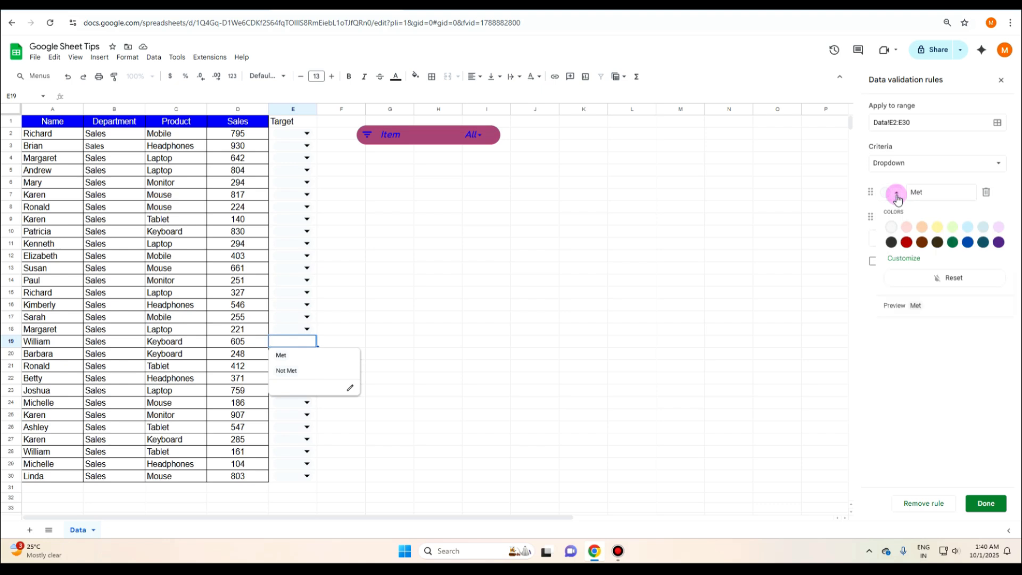
{"action": "left_click", "coordinate": [905, 229]}
{"action": "left_click", "coordinate": [898, 217]}
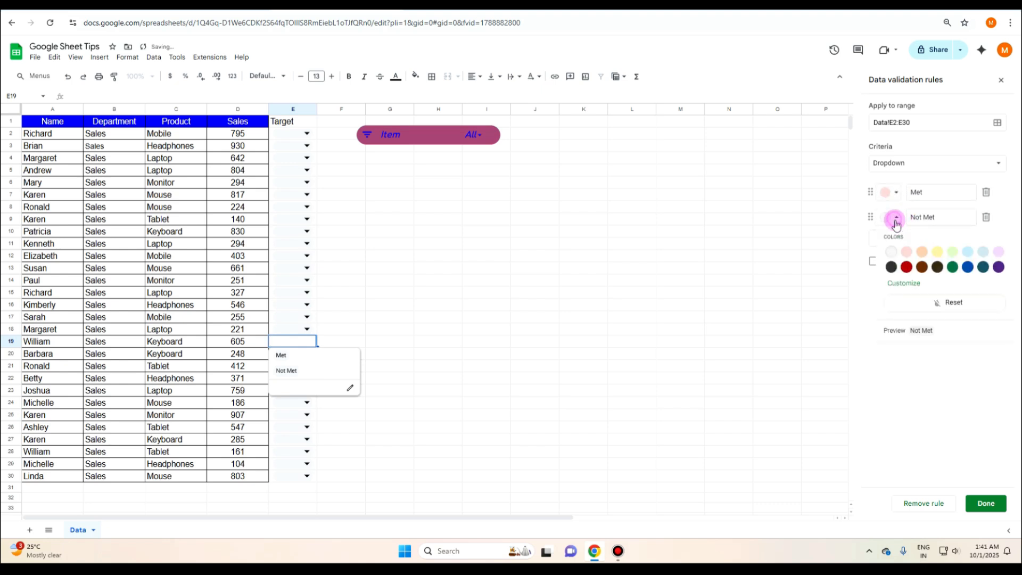
{"action": "left_click", "coordinate": [918, 266]}
{"action": "left_click", "coordinate": [299, 182]}
{"action": "left_click", "coordinate": [299, 256]}
{"action": "left_click", "coordinate": [298, 343]}
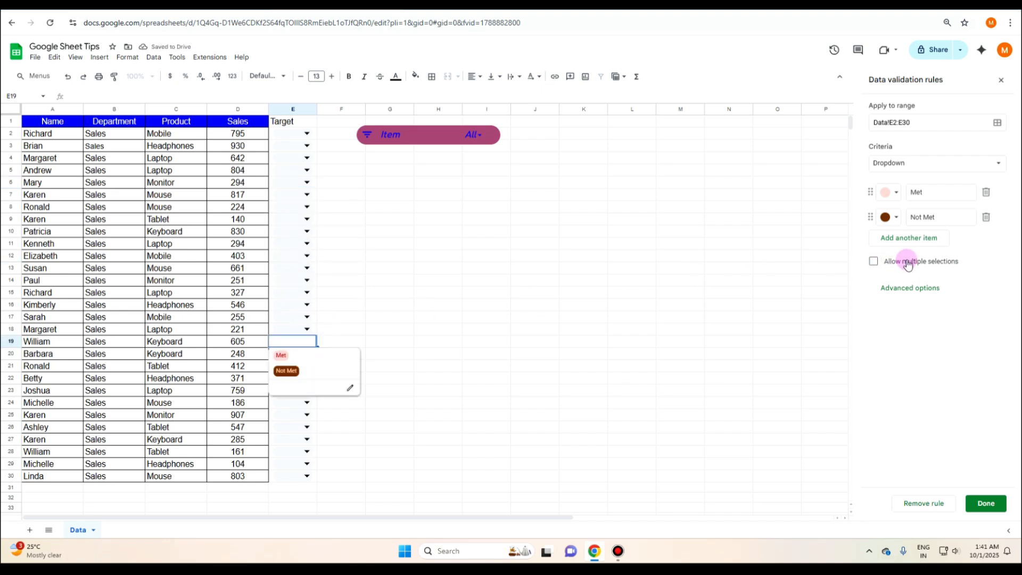
Add a third dropdown item named Inprogress, colour it light yellow, and check the list in several Target cells
{"action": "left_click", "coordinate": [938, 239]}
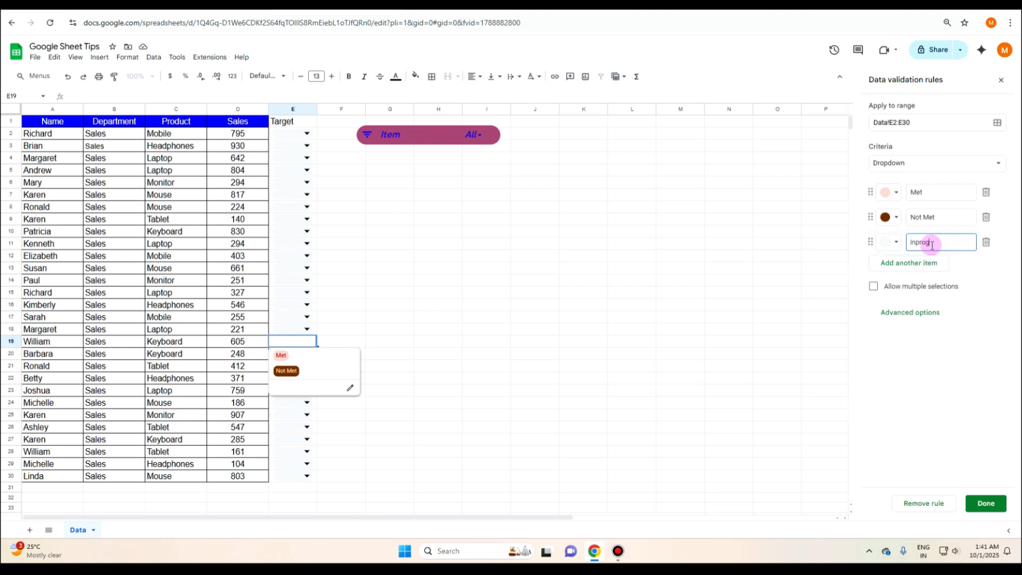
{"action": "left_click", "coordinate": [931, 351]}
{"action": "left_click", "coordinate": [897, 245]}
{"action": "left_click", "coordinate": [912, 291]}
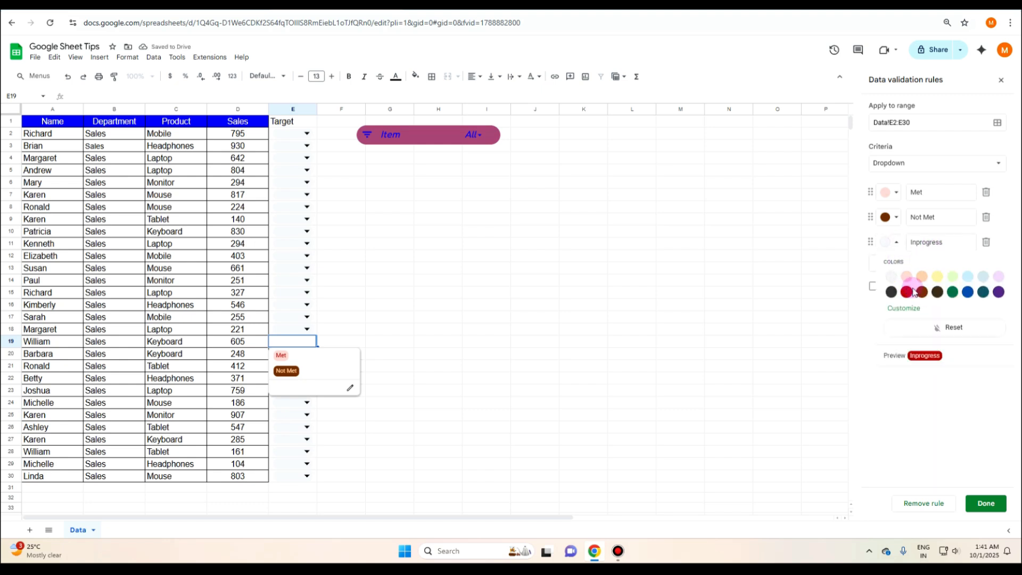
{"action": "left_click", "coordinate": [887, 246]}
{"action": "left_click", "coordinate": [936, 280]}
{"action": "left_click", "coordinate": [307, 170]}
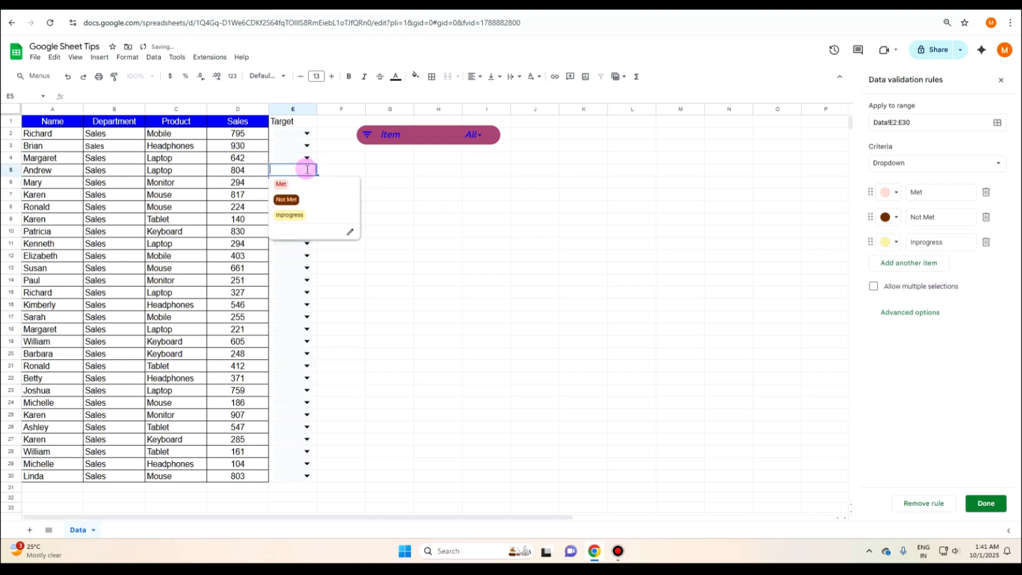
{"action": "left_click", "coordinate": [307, 257]}
{"action": "left_click", "coordinate": [307, 353]}
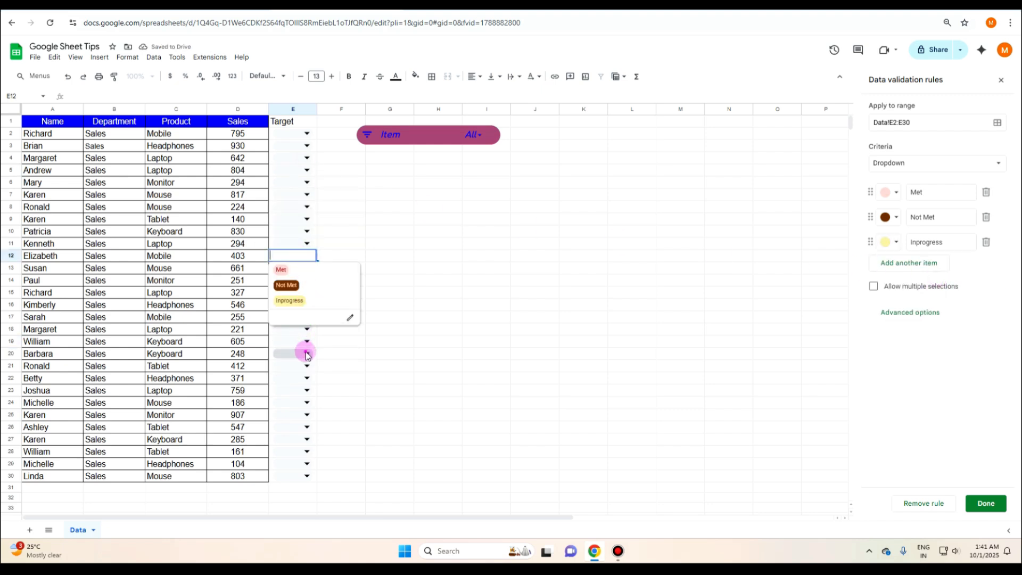
{"action": "left_click", "coordinate": [306, 451]}
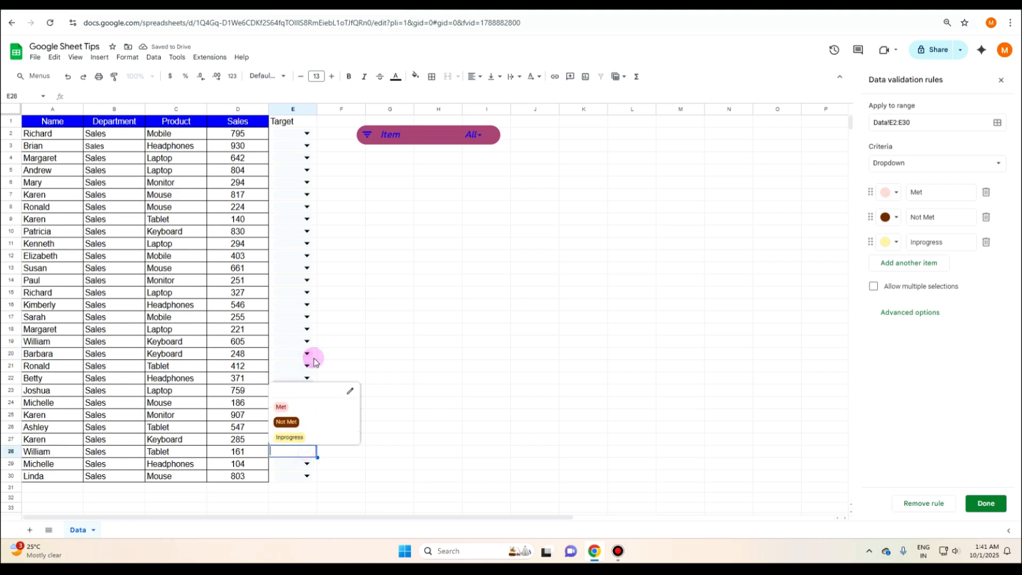
{"action": "left_click", "coordinate": [307, 281]}
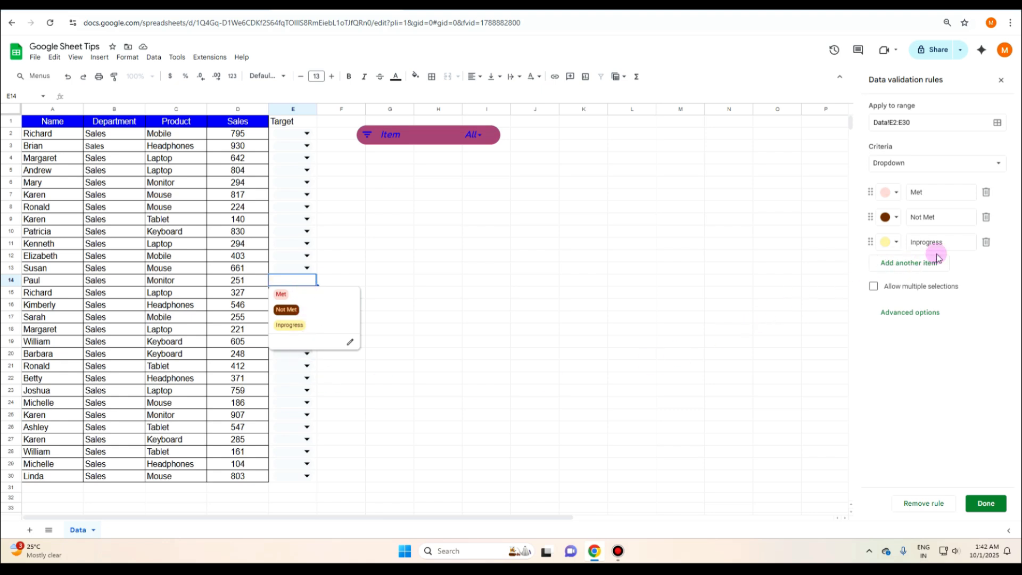
Remove the Inprogress item from the dropdown rule and check the list in the Target cells
{"action": "left_click", "coordinate": [985, 242]}
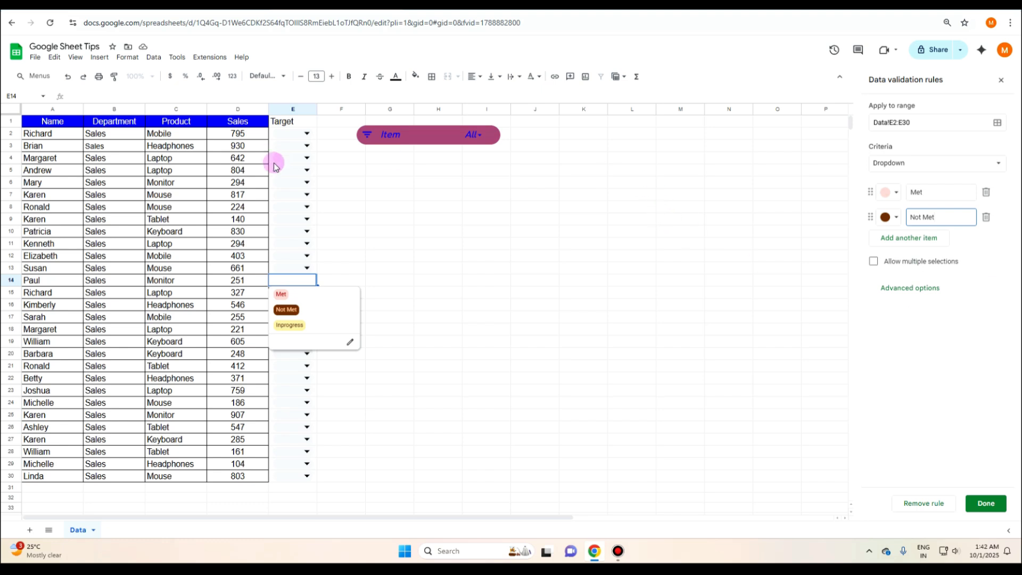
{"action": "left_click", "coordinate": [295, 170]}
{"action": "left_click", "coordinate": [304, 256]}
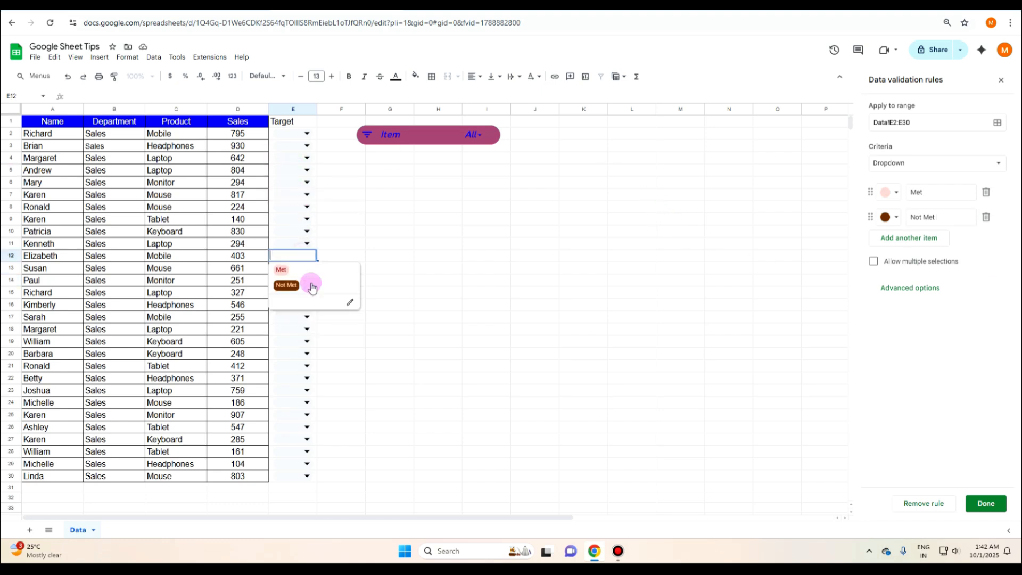
Set the rule to show a warning for invalid data, and test it by entering Working in cell E8
{"action": "left_click", "coordinate": [908, 288]}
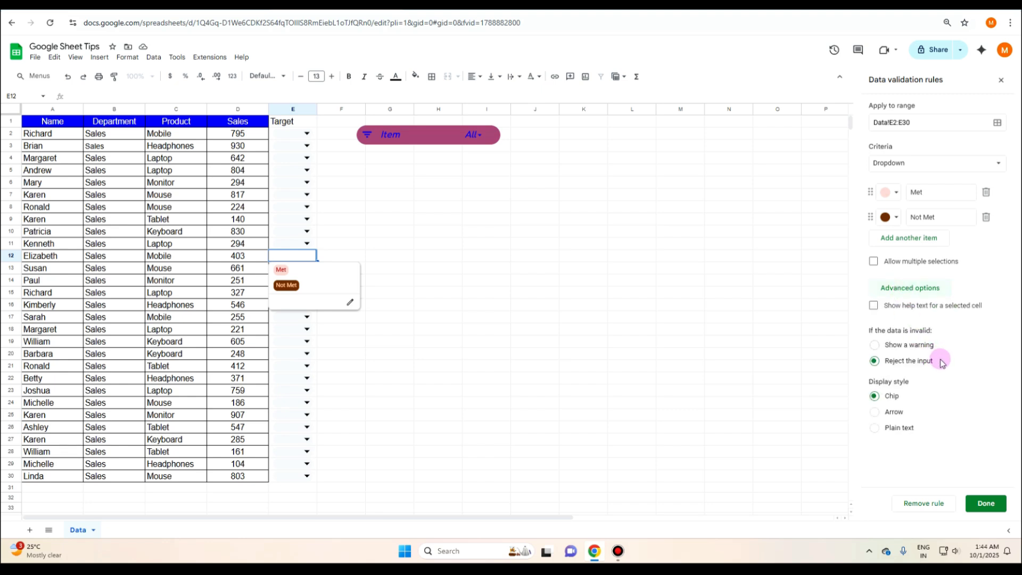
{"action": "left_click", "coordinate": [875, 345]}
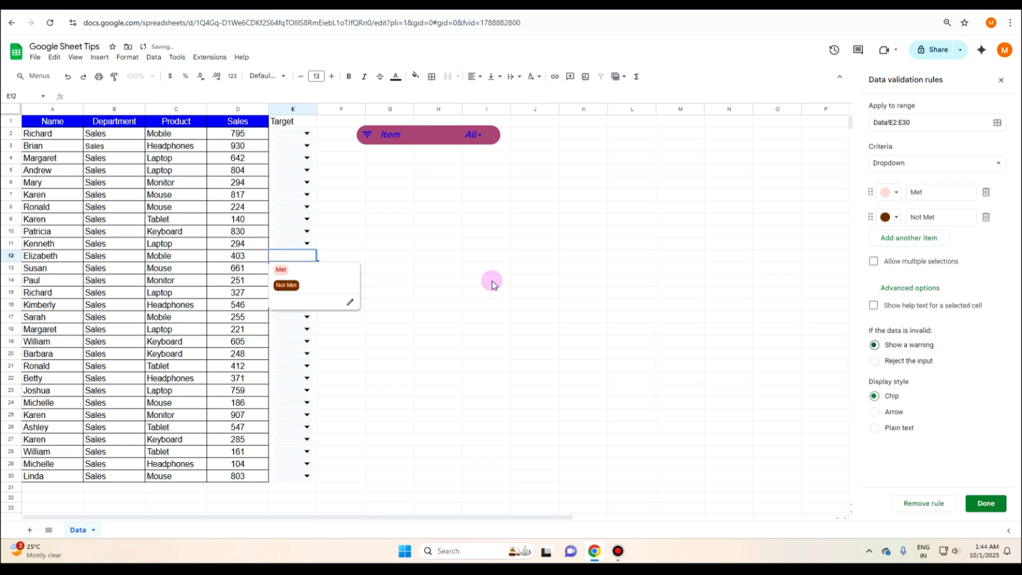
{"action": "left_click", "coordinate": [293, 207]}
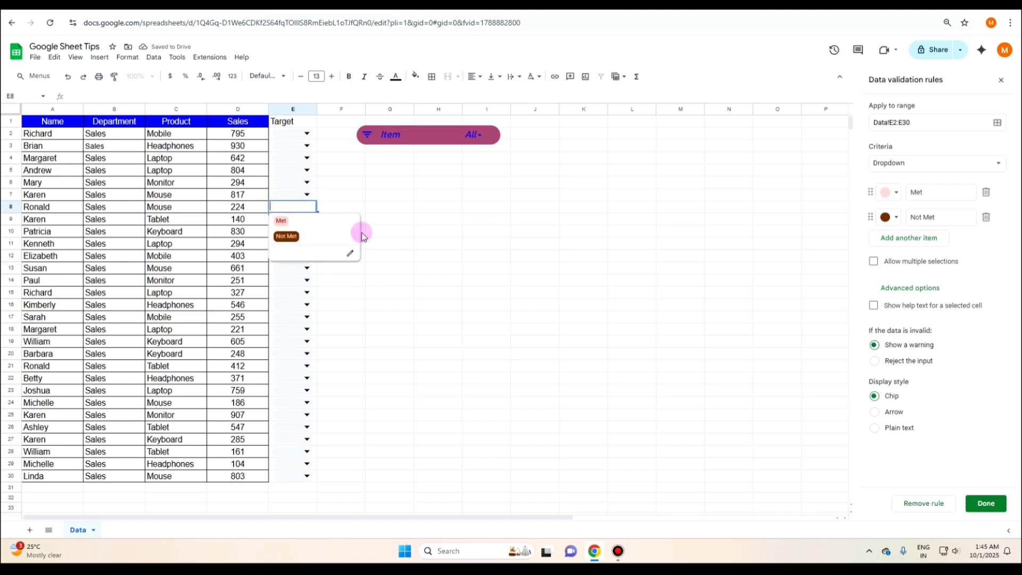
{"action": "type", "text": "Wo"}
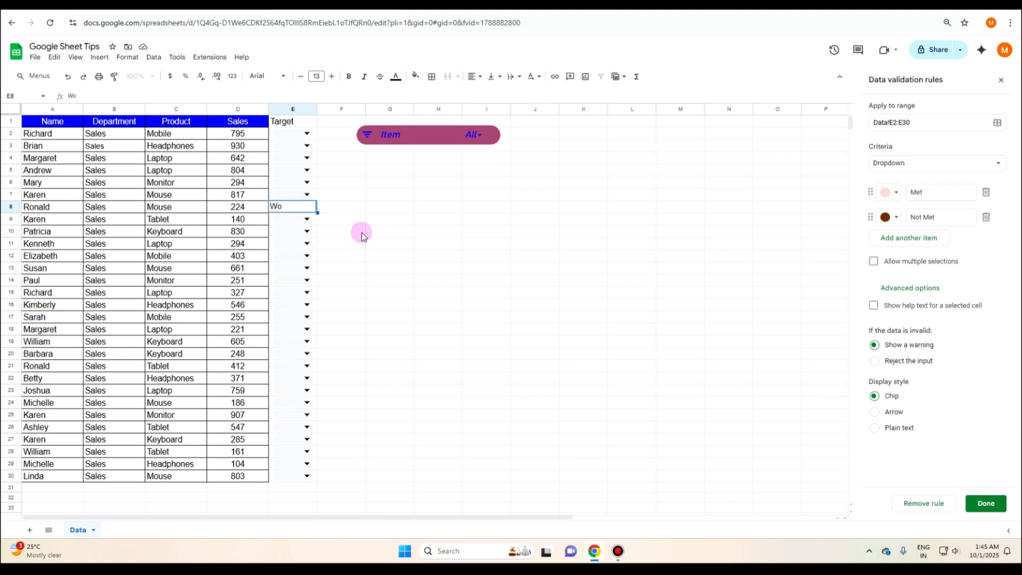
{"action": "type", "text": "rking"}
{"action": "key", "text": "Return"}
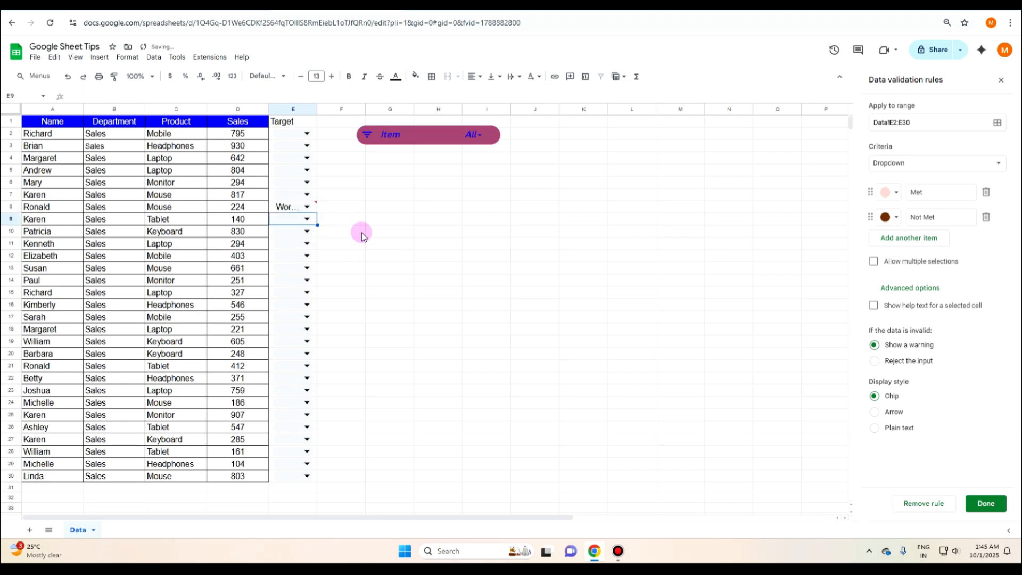
{"action": "mouse_move", "coordinate": [317, 206]}
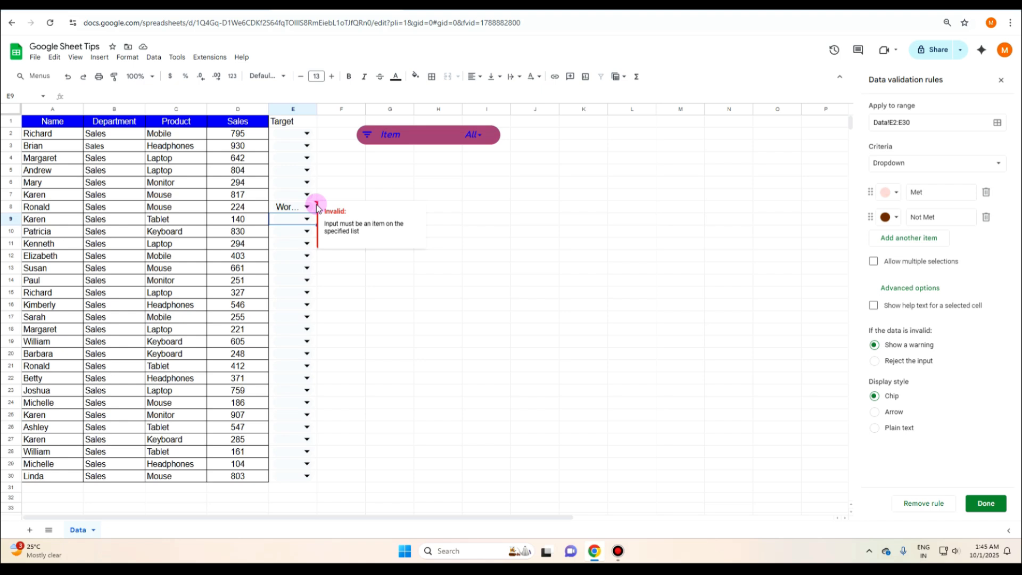
Clear the invalid entry Working from cell E8
{"action": "left_click", "coordinate": [338, 187]}
{"action": "left_click", "coordinate": [290, 209]}
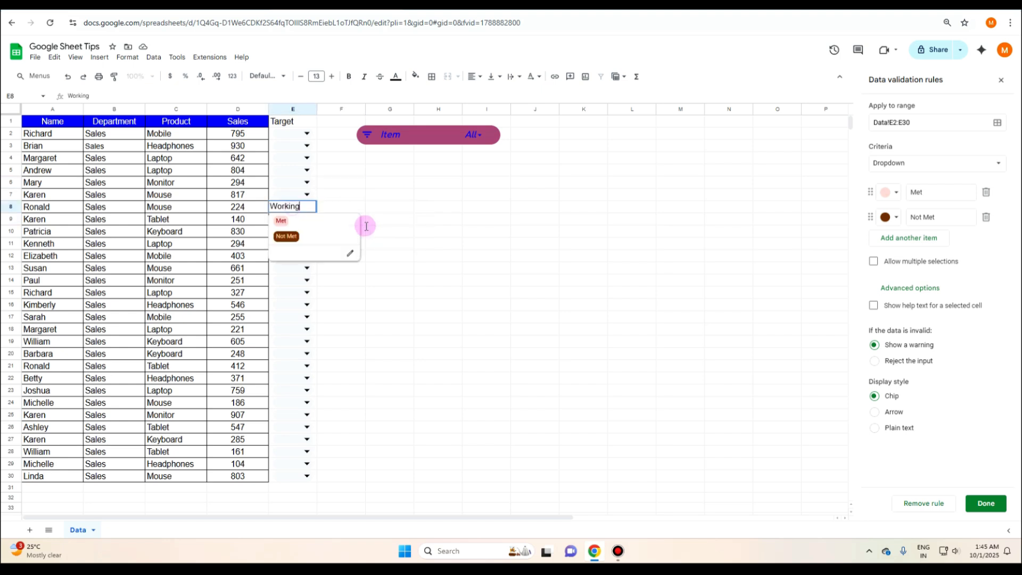
{"action": "key", "text": "ctrl+a"}
{"action": "key", "text": "BackSpace"}
{"action": "left_click", "coordinate": [351, 181]}
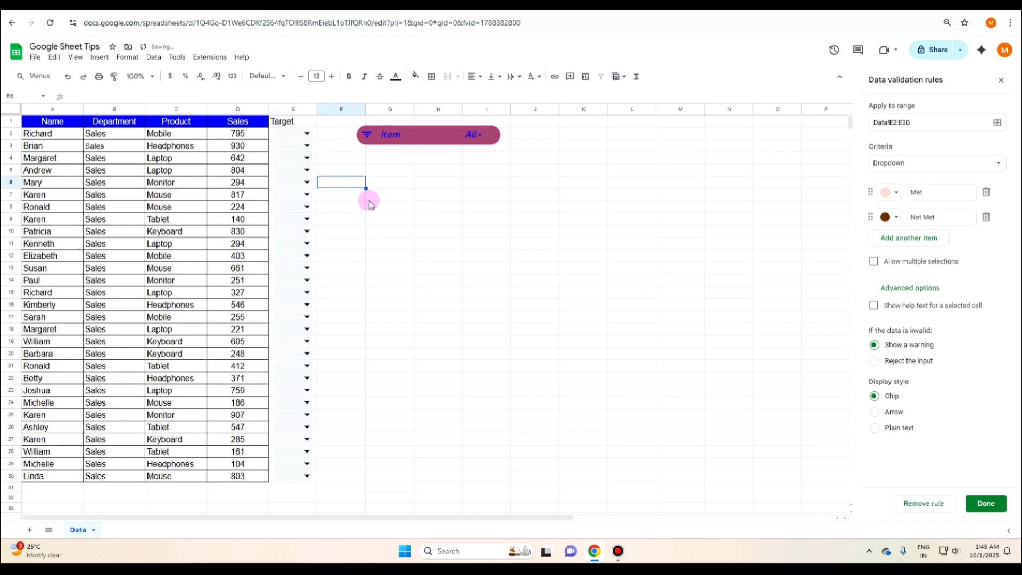
Set the rule to reject invalid input, and test it by trying to enter Working in cell E9
{"action": "left_click", "coordinate": [876, 362]}
{"action": "left_click", "coordinate": [291, 220]}
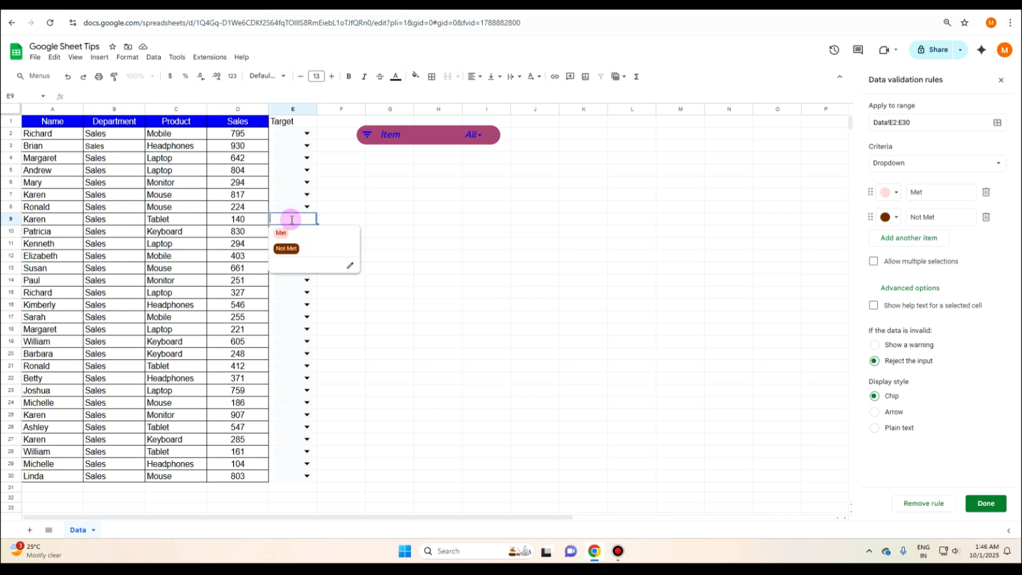
{"action": "type", "text": "Working"}
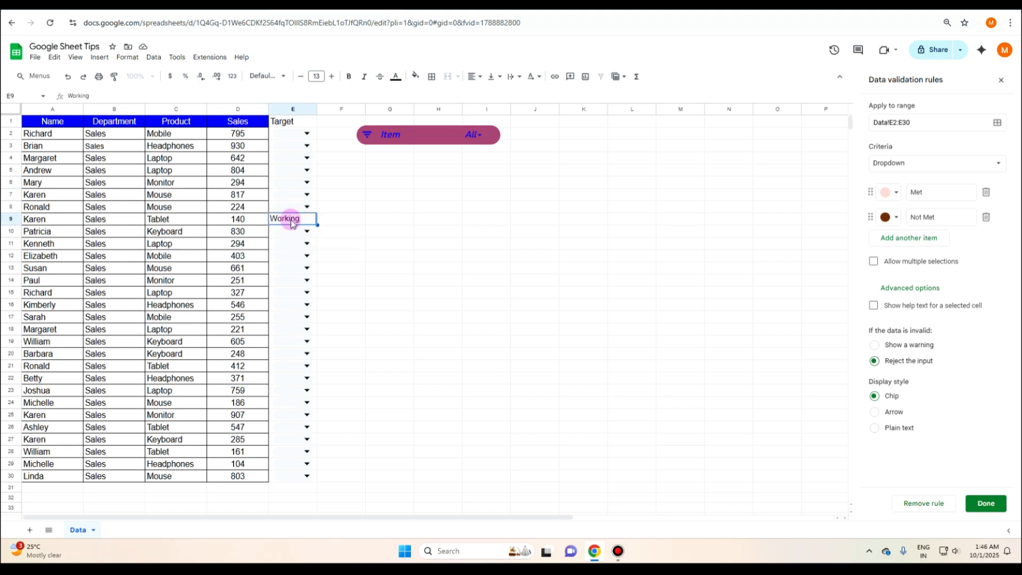
{"action": "key", "text": "Return"}
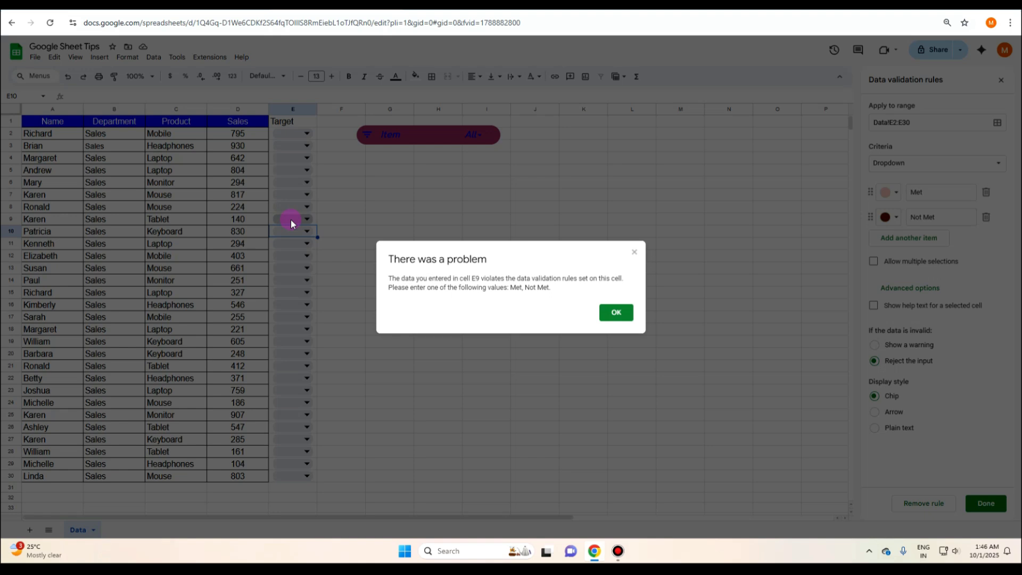
{"action": "left_click", "coordinate": [616, 312]}
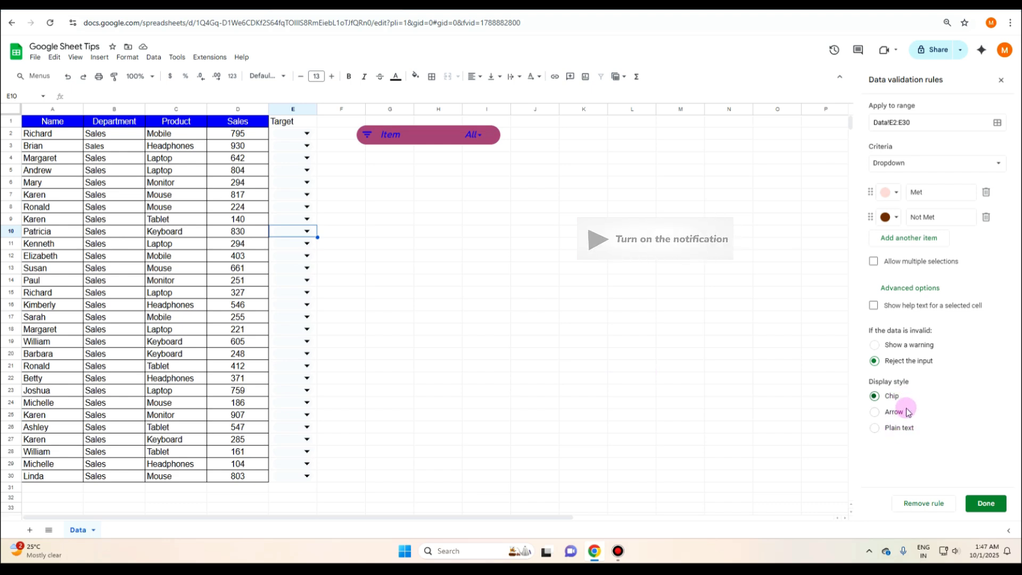
Try the Arrow and Plain text display styles for the dropdown, and set the style back to Chip
{"action": "left_click", "coordinate": [905, 412]}
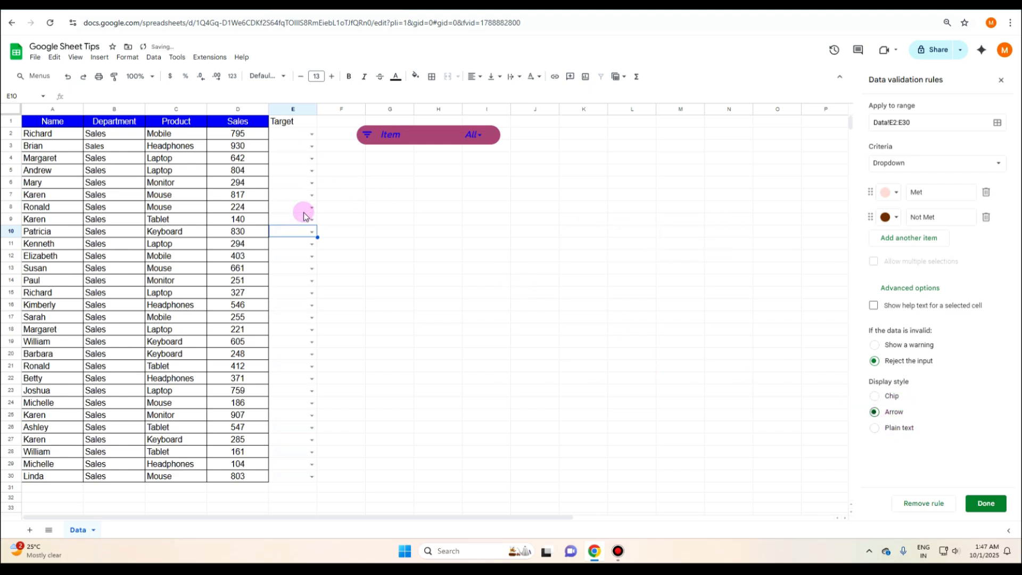
{"action": "left_click", "coordinate": [876, 429]}
{"action": "left_click", "coordinate": [878, 397]}
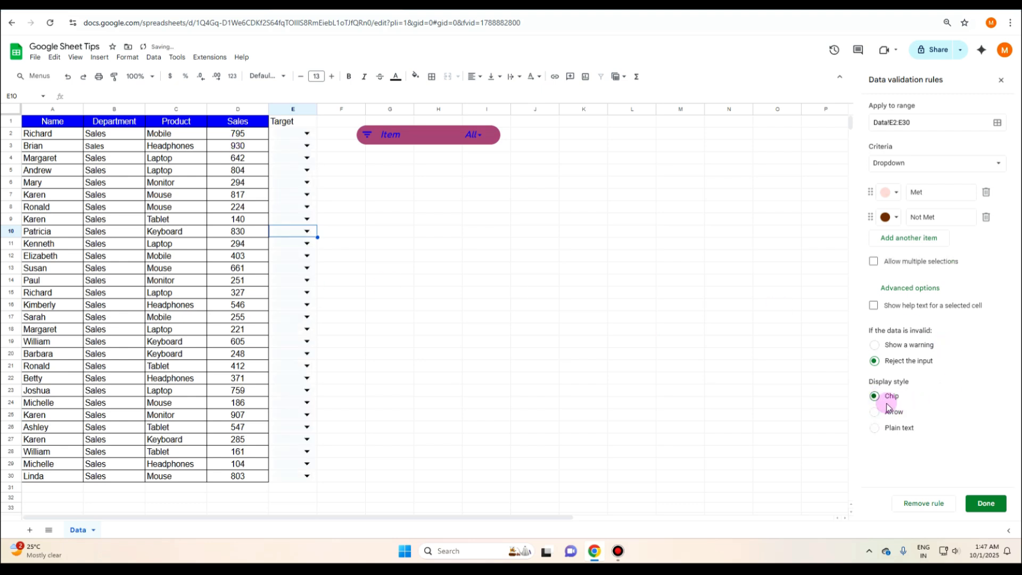